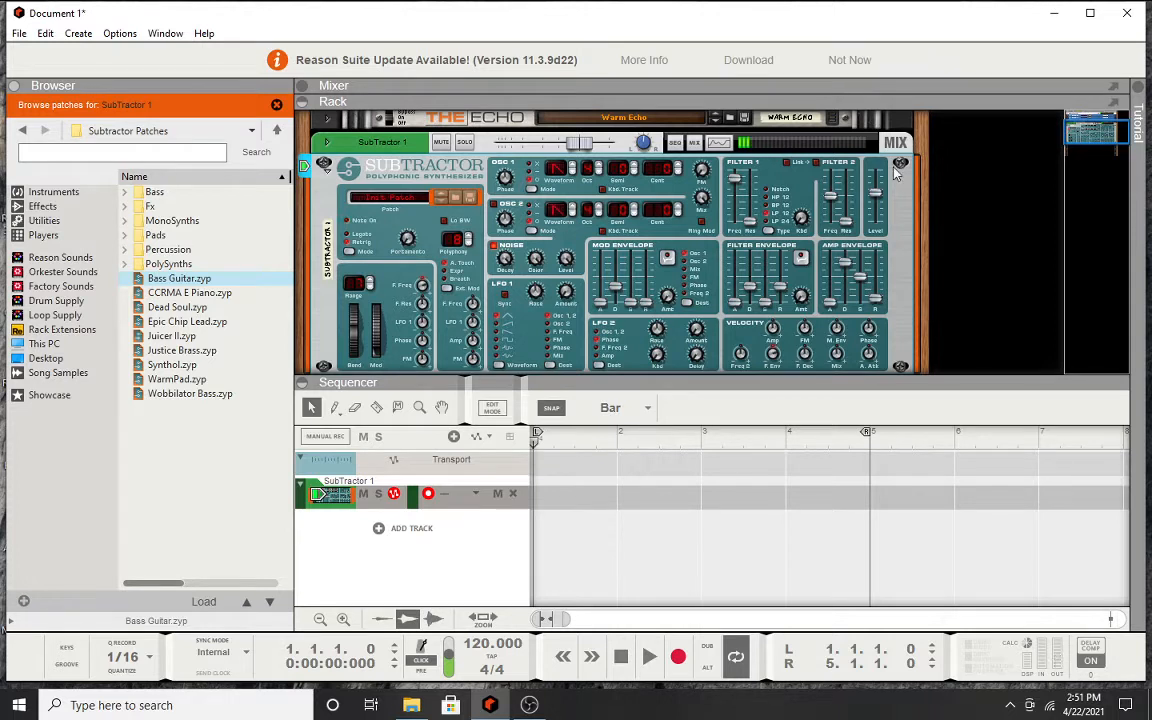
Set the SubTractor's oscillator mix to 127.
left_click(875, 200)
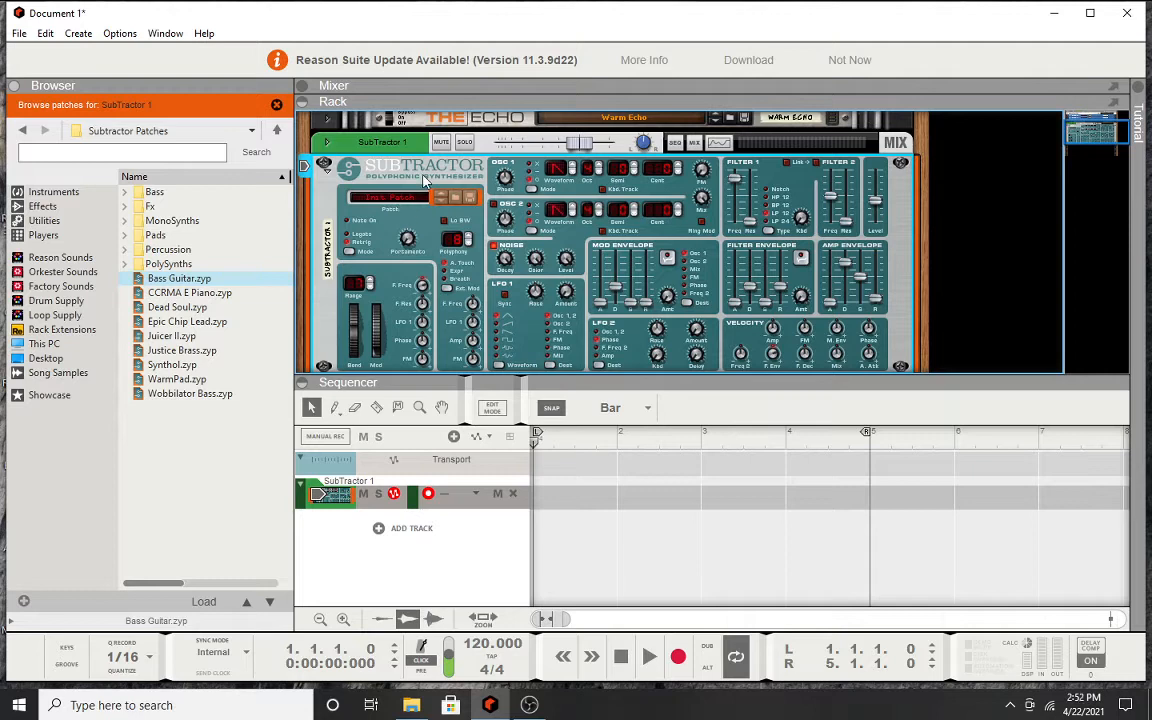
left_click(601, 189)
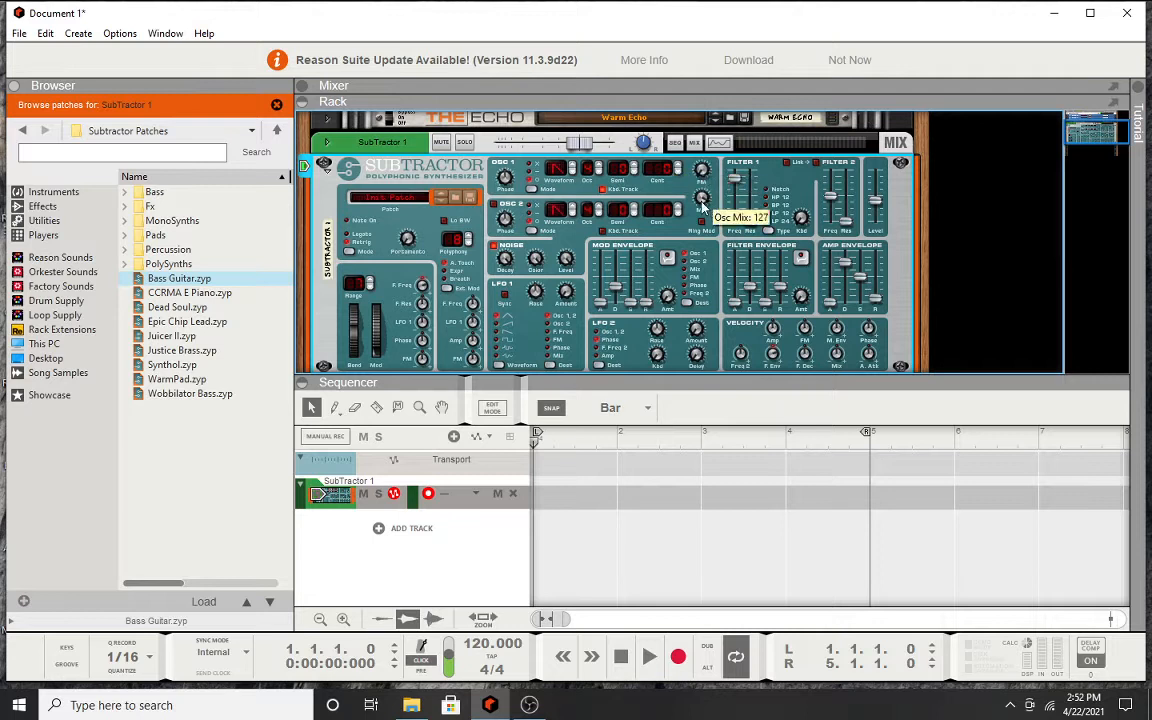
left_click_drag(702, 232, 702, 240)
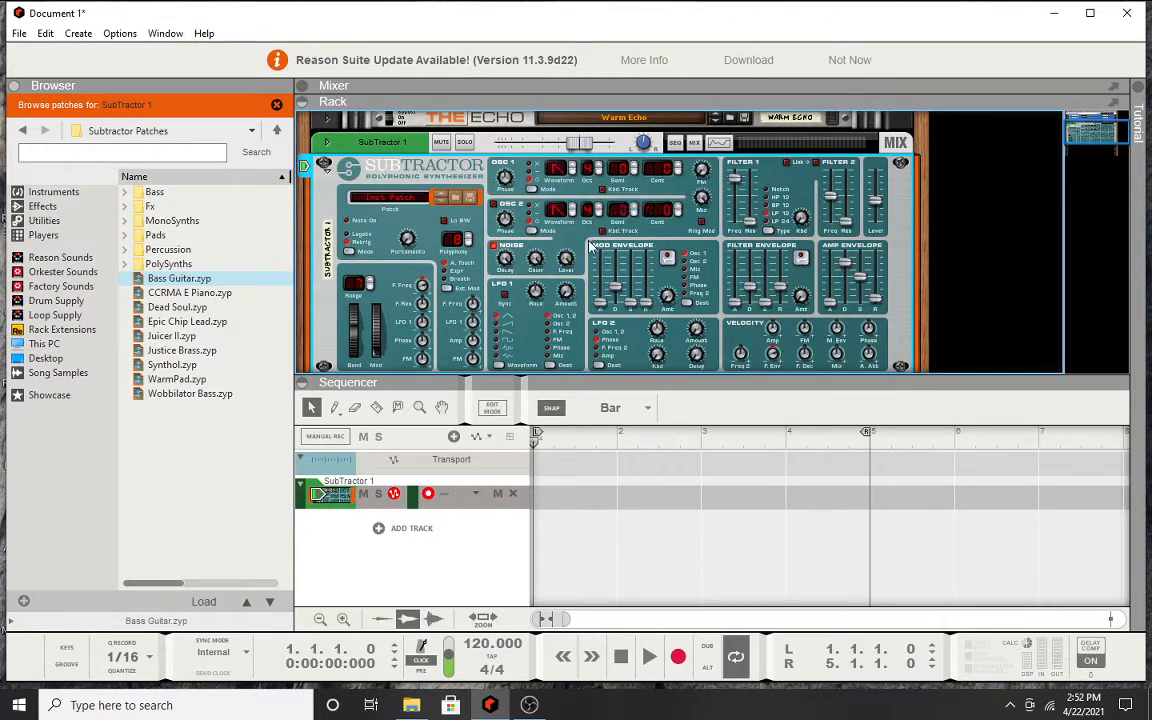
Adjust the SubTractor's noise decay and set its noise color to 97.
mouse_move(543, 285)
left_mouse_down()
mouse_move(545, 248)
mouse_move(514, 251)
mouse_move(530, 282)
left_mouse_up()
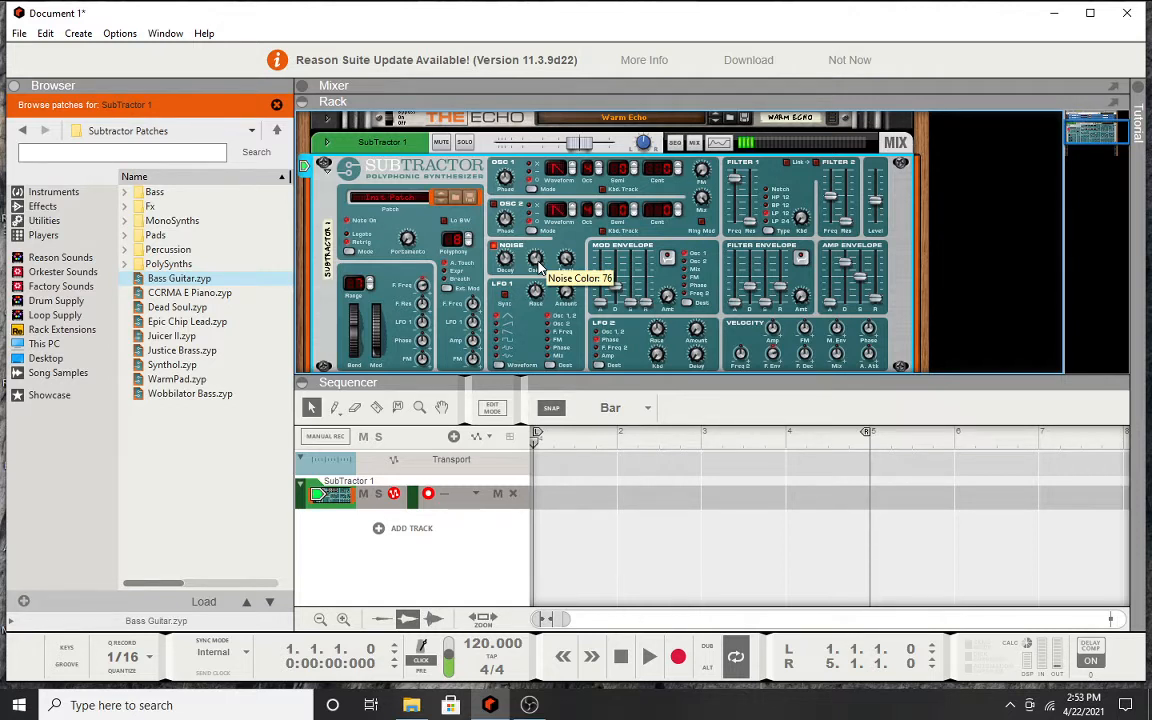
left_click_drag(508, 266, 511, 270)
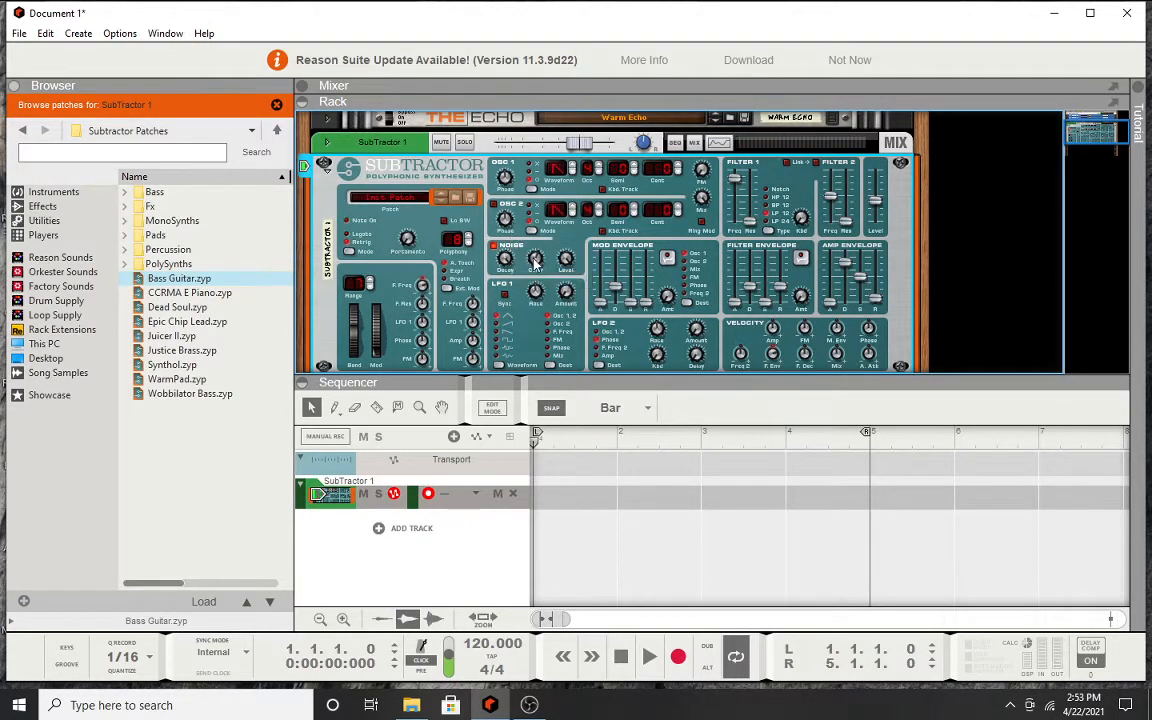
left_click_drag(535, 258, 533, 237)
mouse_move(562, 266)
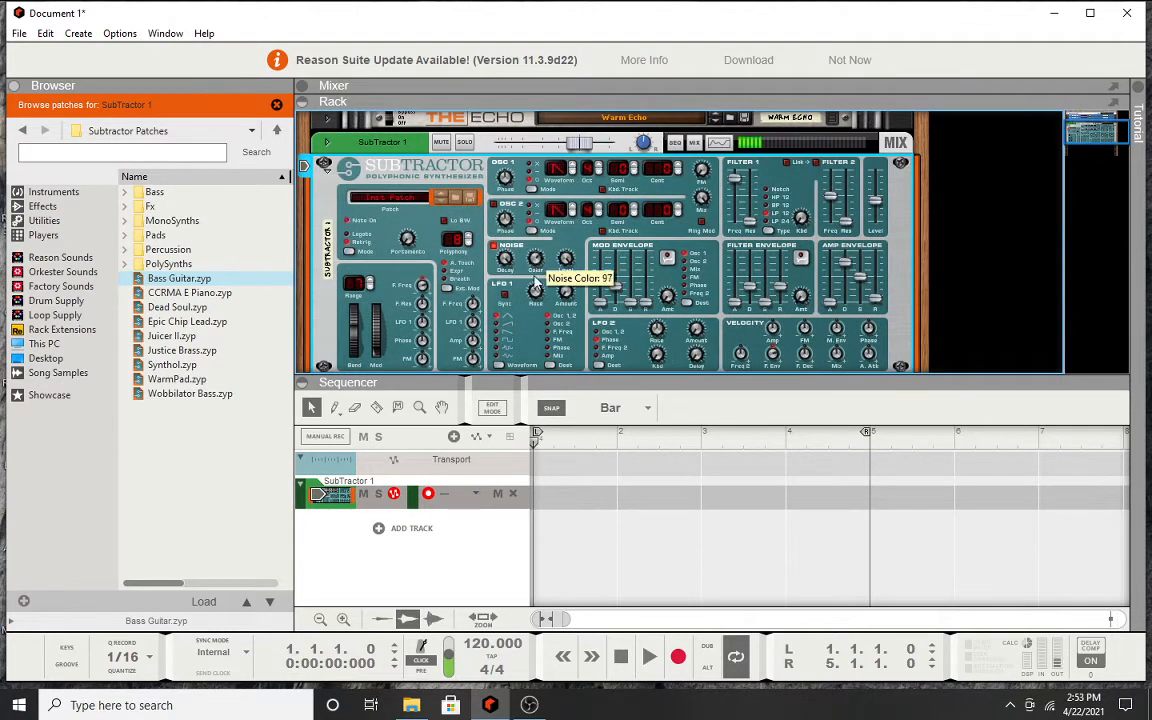
Record a three-bar noise clip on the SubTractor track and bounce it in place as audio.
left_click(679, 660)
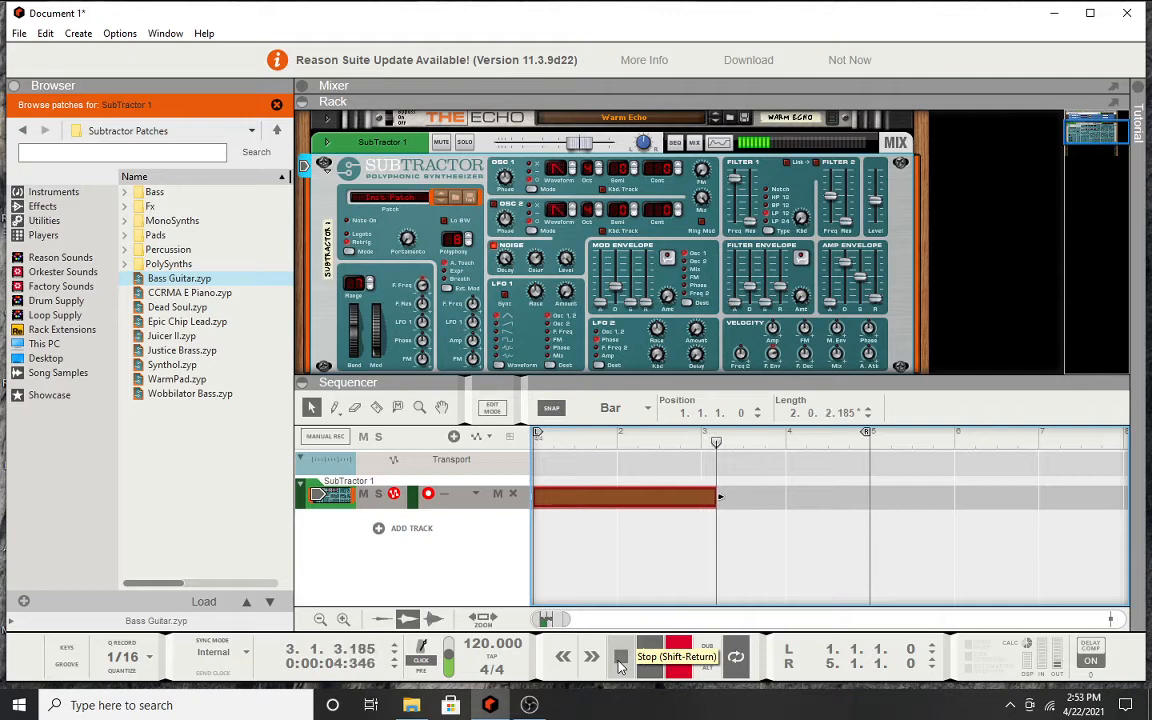
left_click(621, 660)
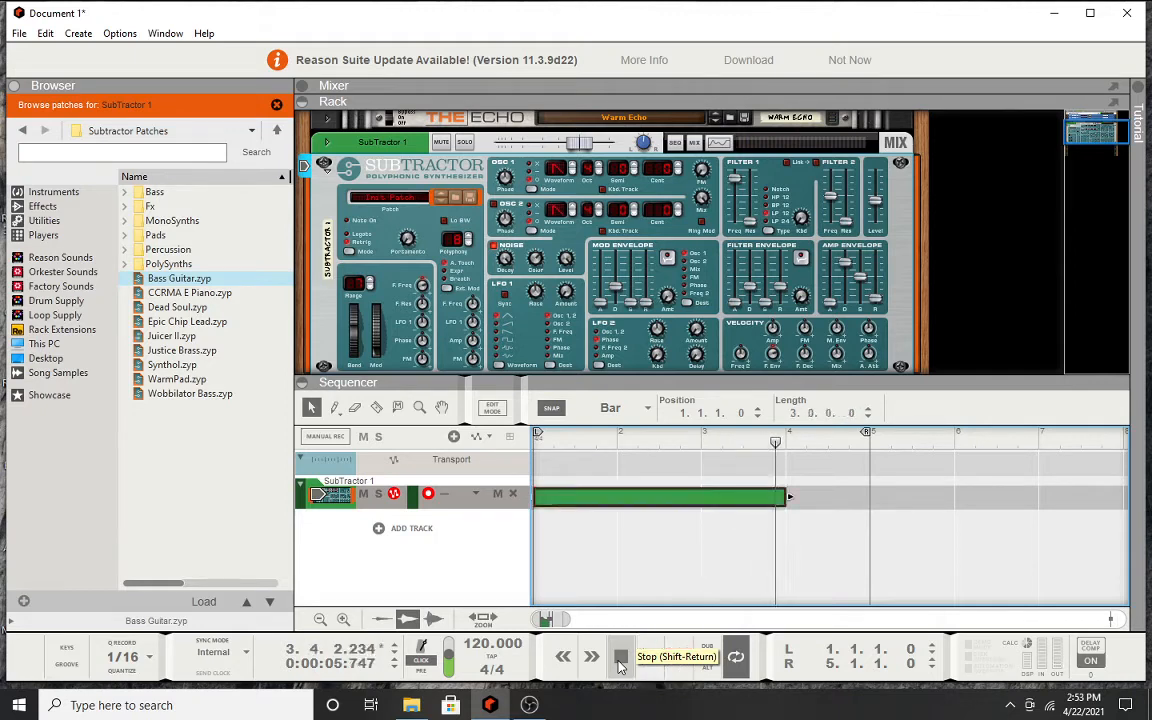
right_click(636, 499)
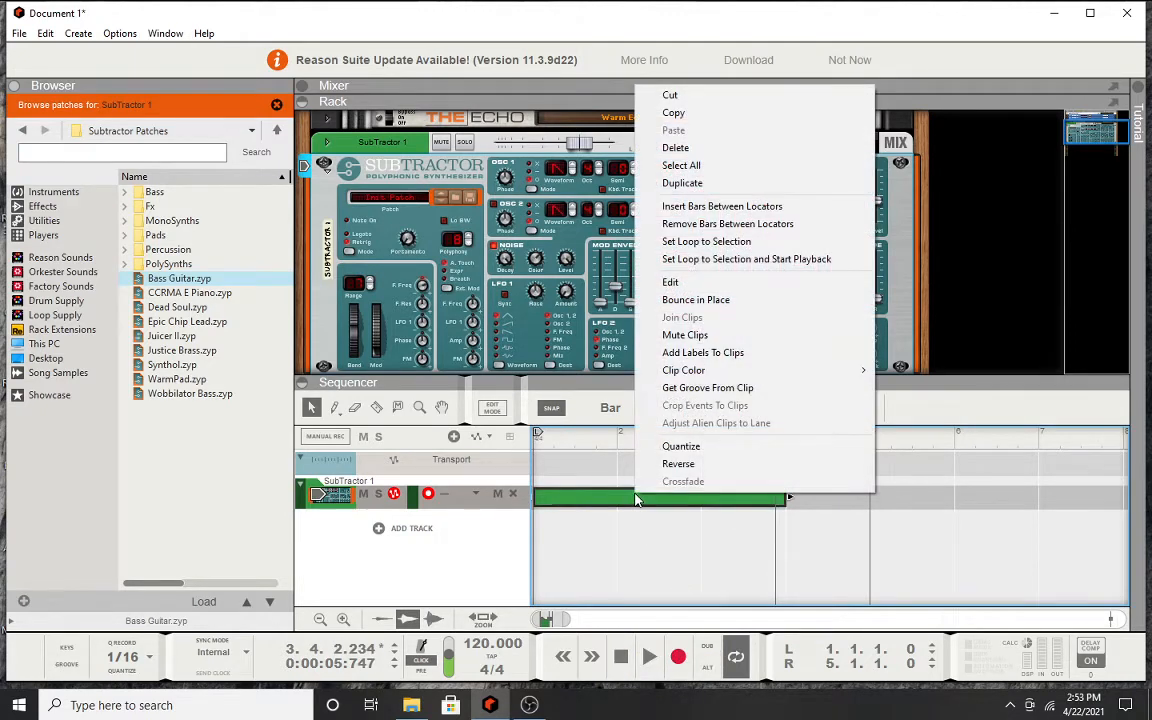
left_click(691, 304)
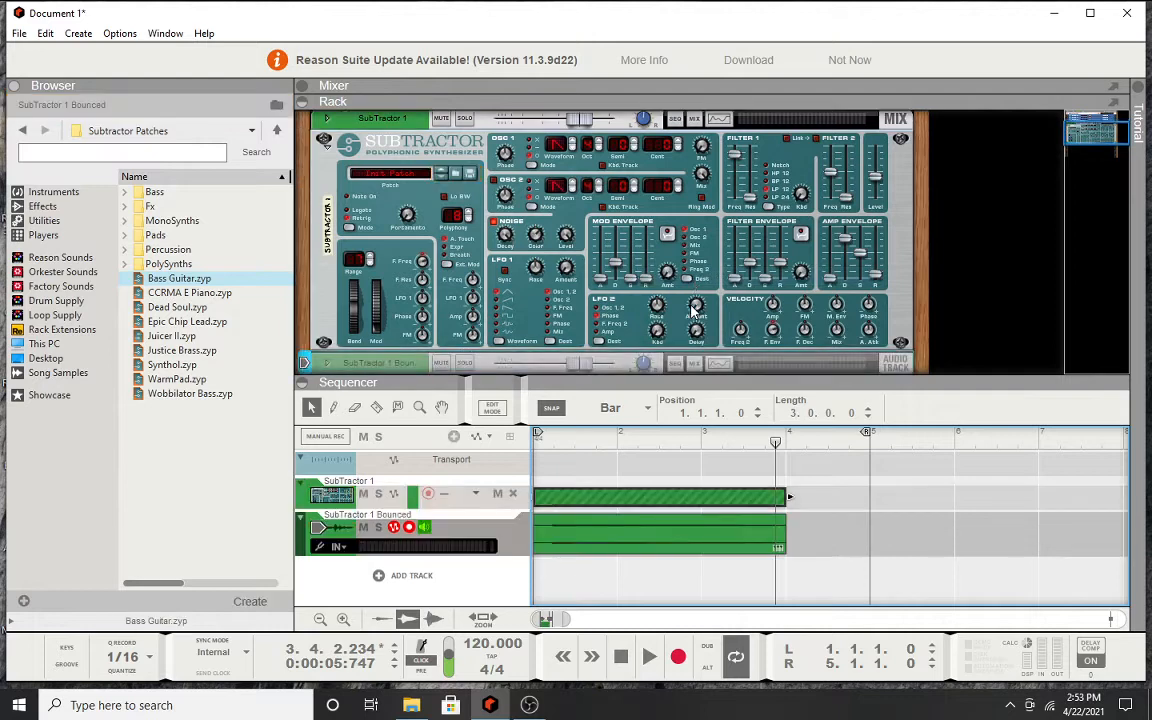
Normalize the bounced audio clip on the SubTractor 1 Bounced track.
left_click(665, 538)
right_click(665, 538)
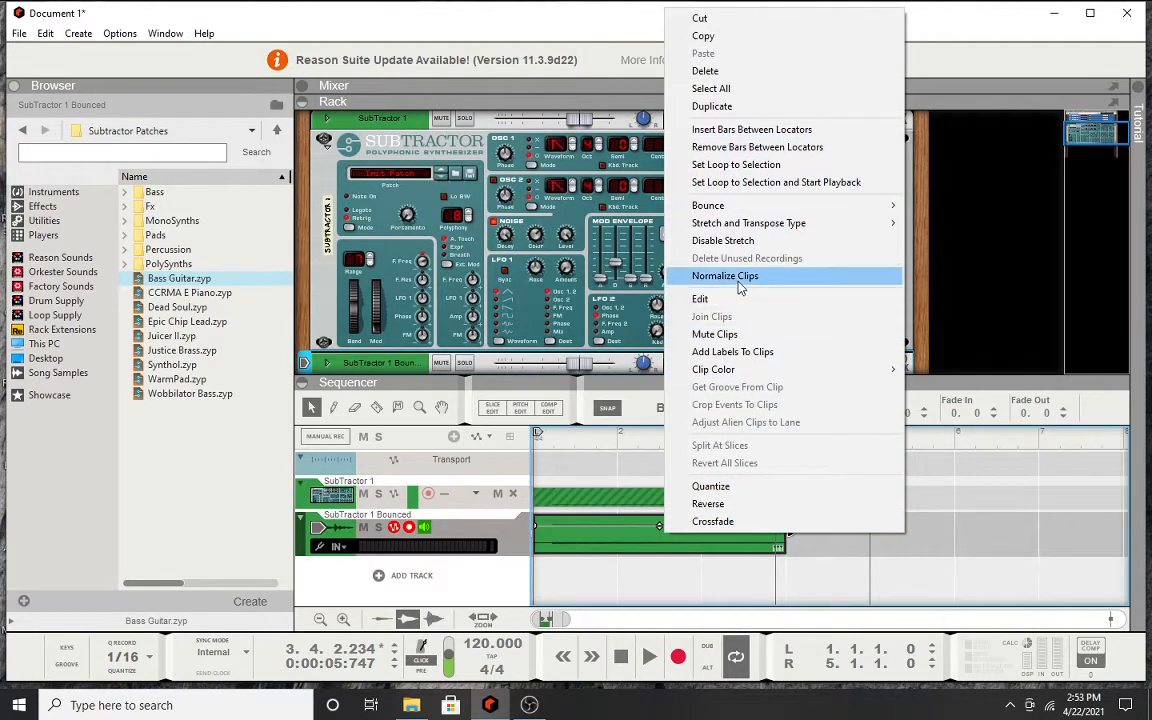
left_click(740, 287)
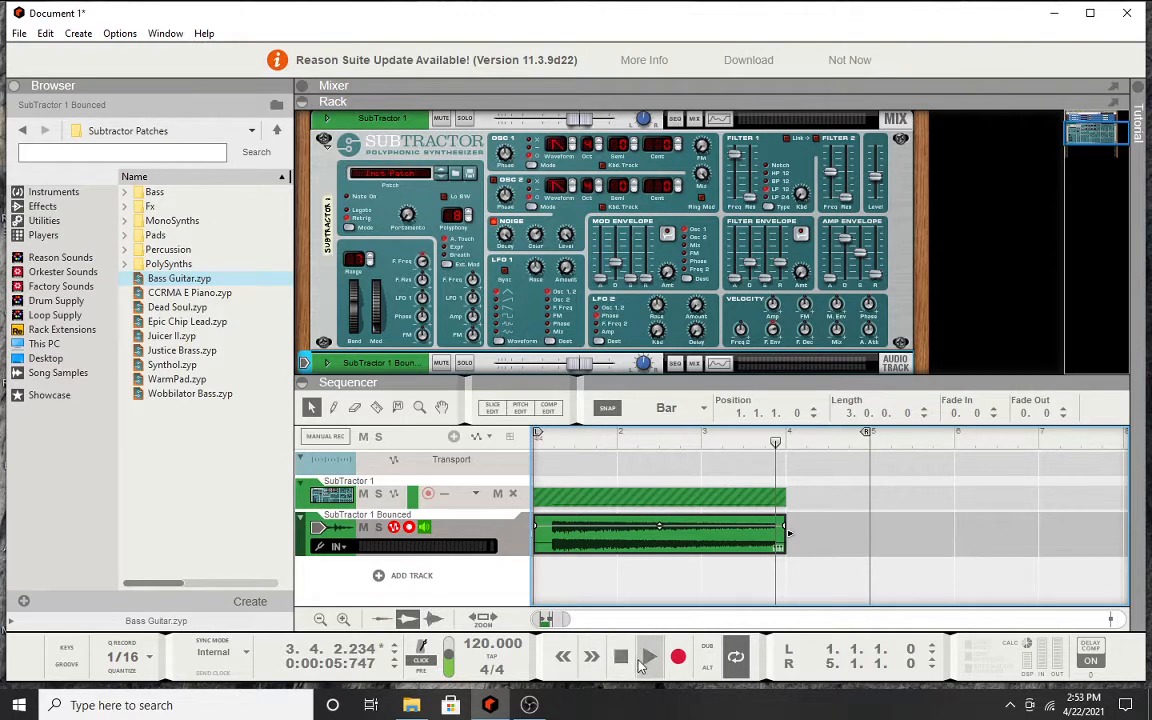
Play back the normalized clip from the start and lower its clip level slightly.
left_click(648, 663)
left_click(596, 667)
left_click(618, 671)
left_click(618, 671)
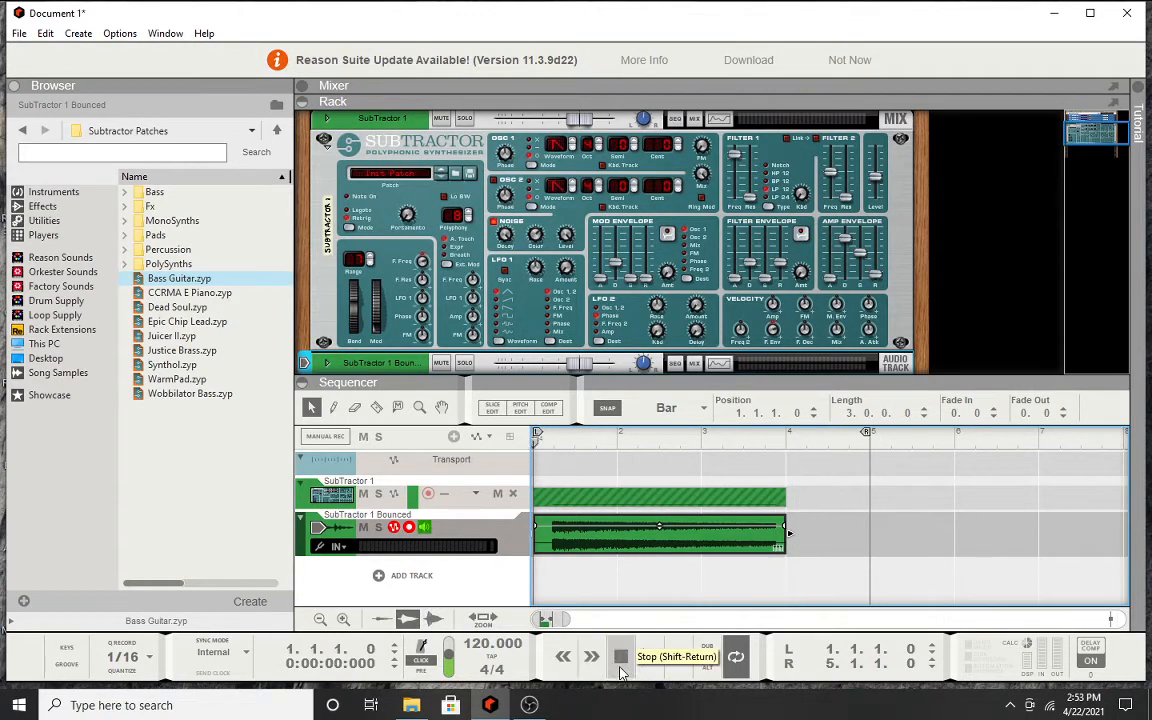
left_click(648, 663)
left_click(624, 664)
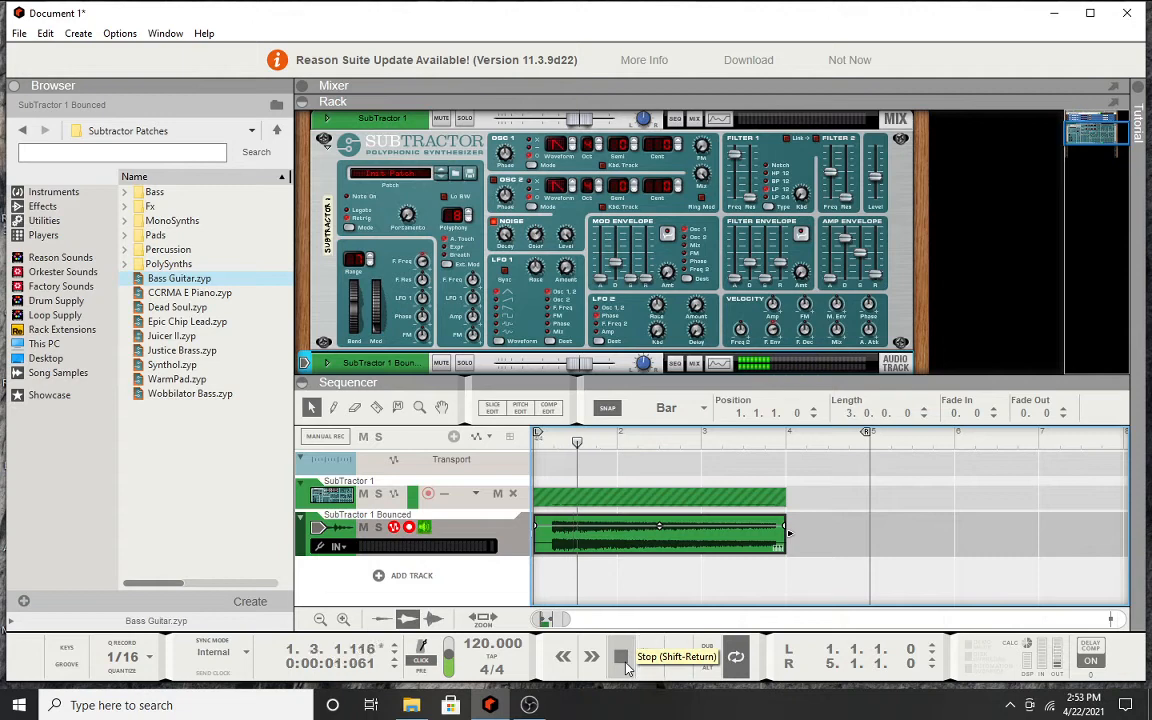
left_click_drag(659, 526, 659, 529)
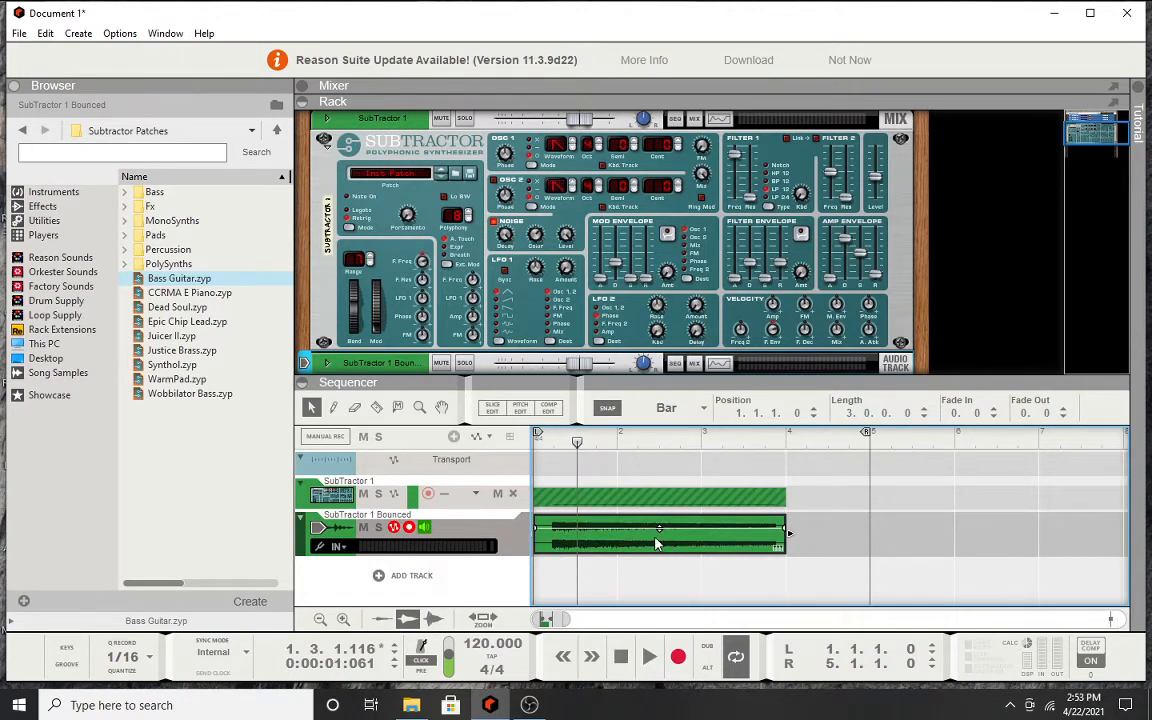
Bounce the clip to disk in the Vocals folder as a WAVE file named noise, at 44,100 Hz and 16-bit with dither.
right_click(658, 537)
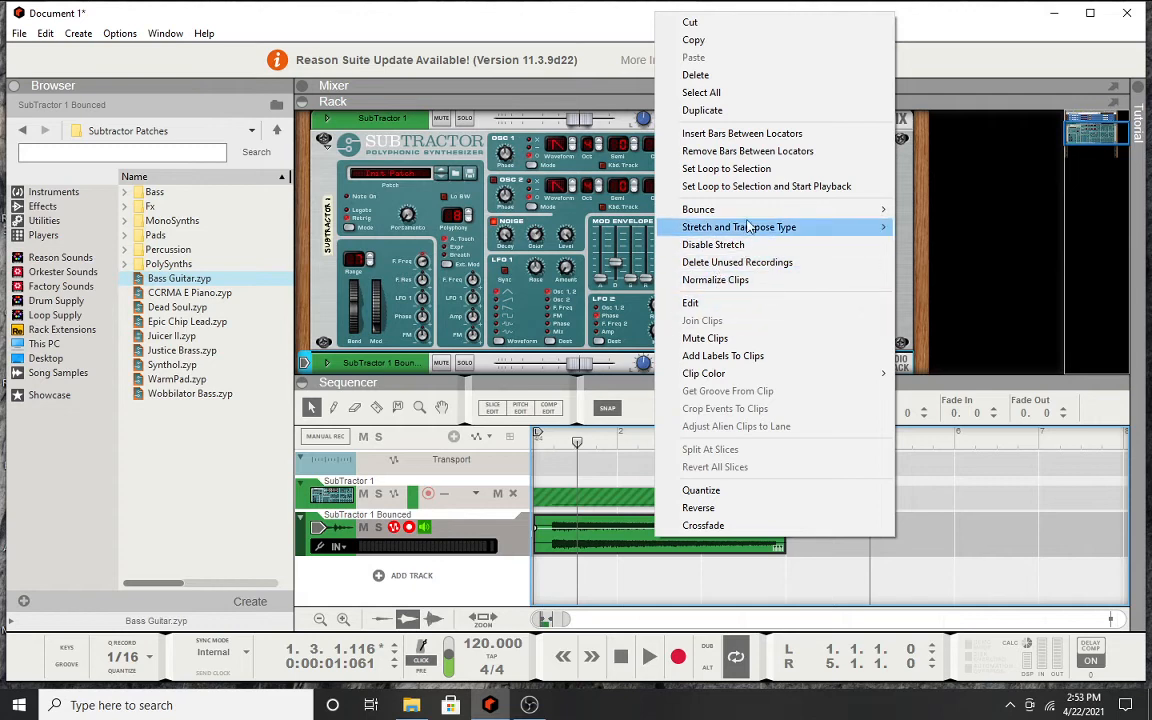
mouse_move(760, 209)
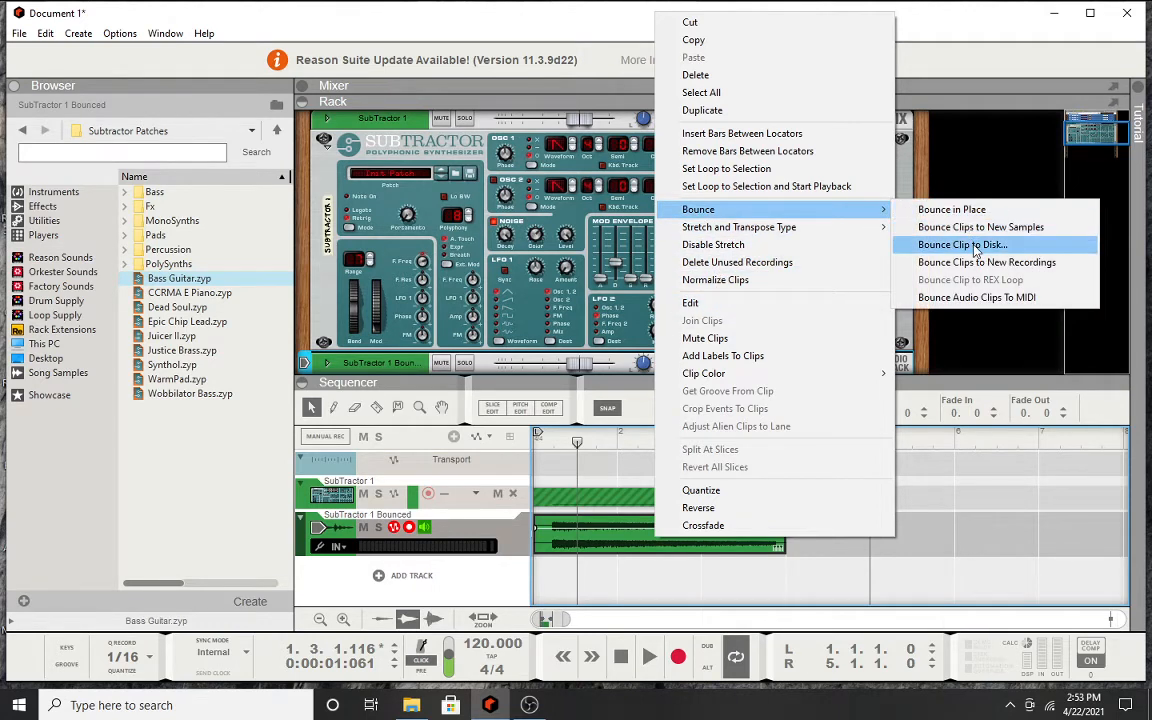
left_click(970, 246)
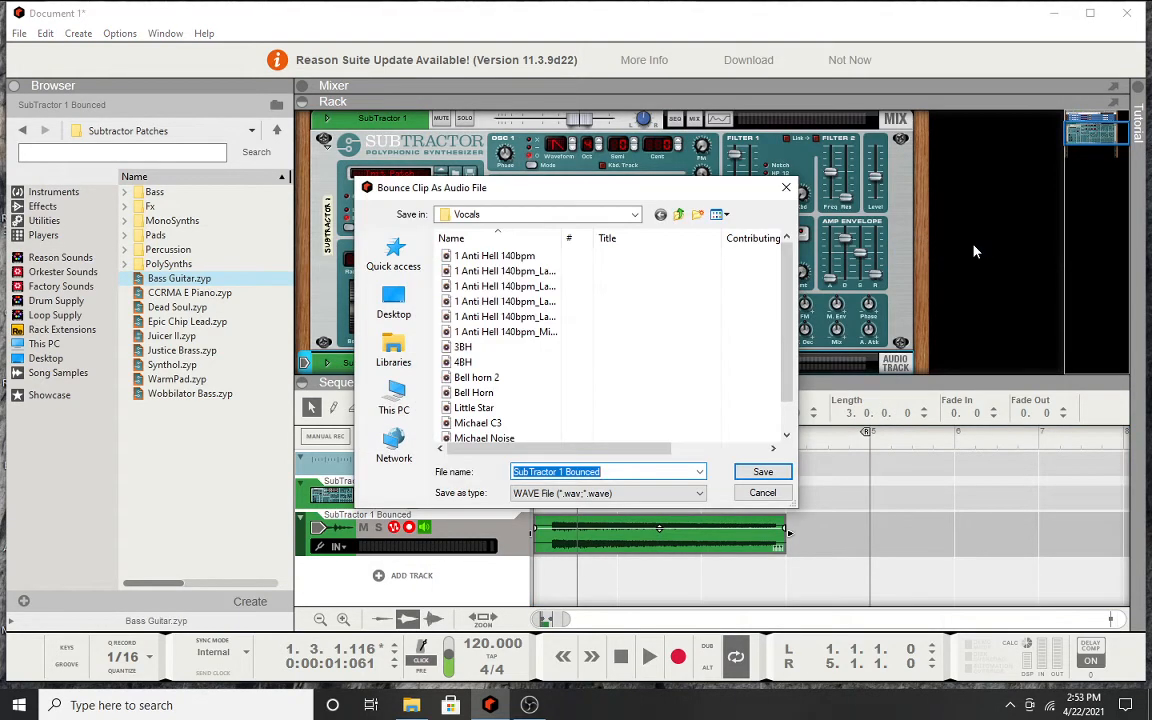
left_click(637, 220)
left_click(635, 215)
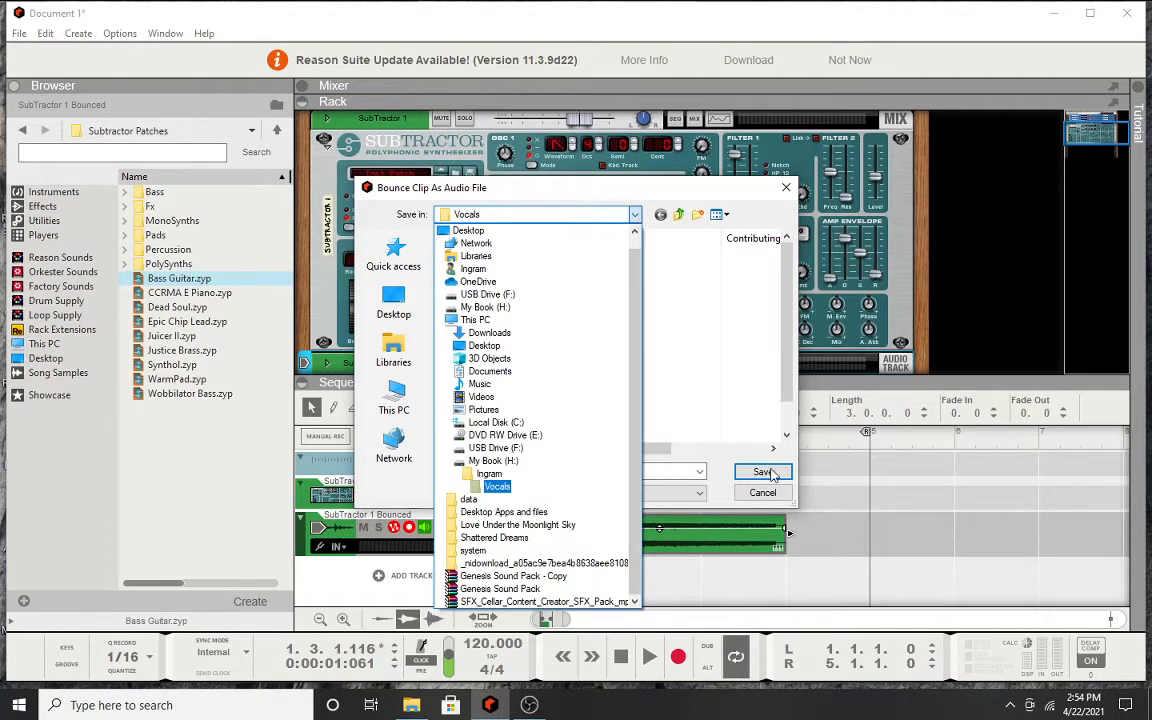
left_click(694, 423)
left_click_drag(662, 473, 495, 467)
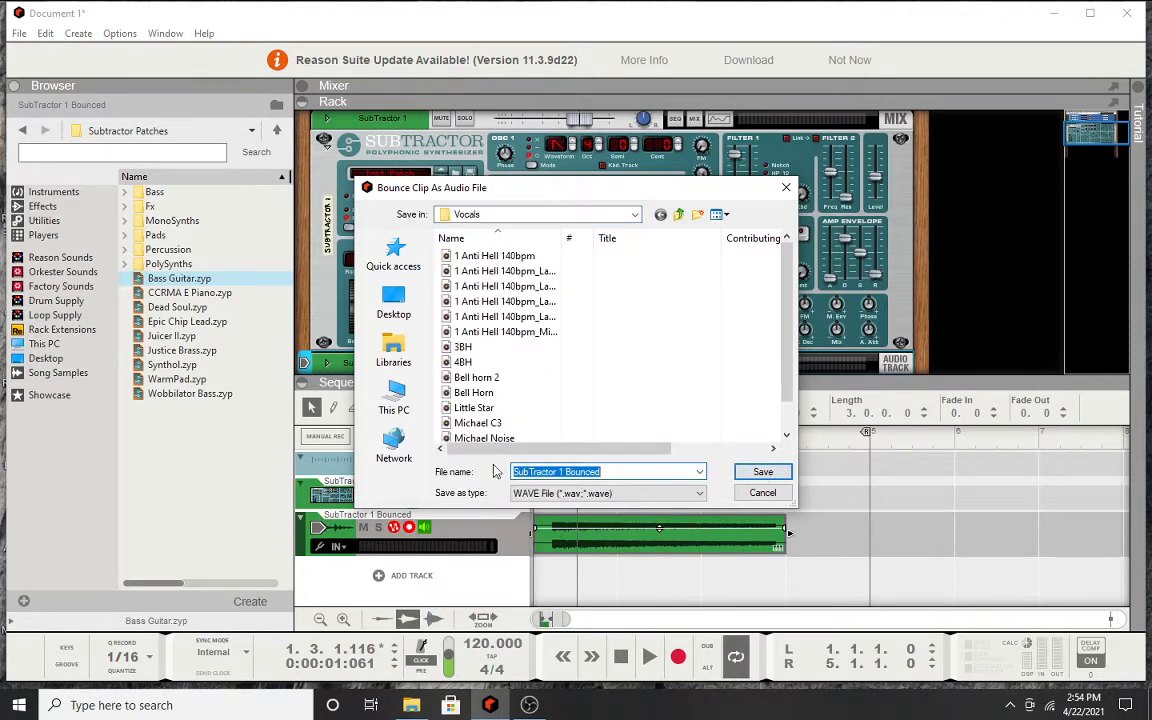
type("noise")
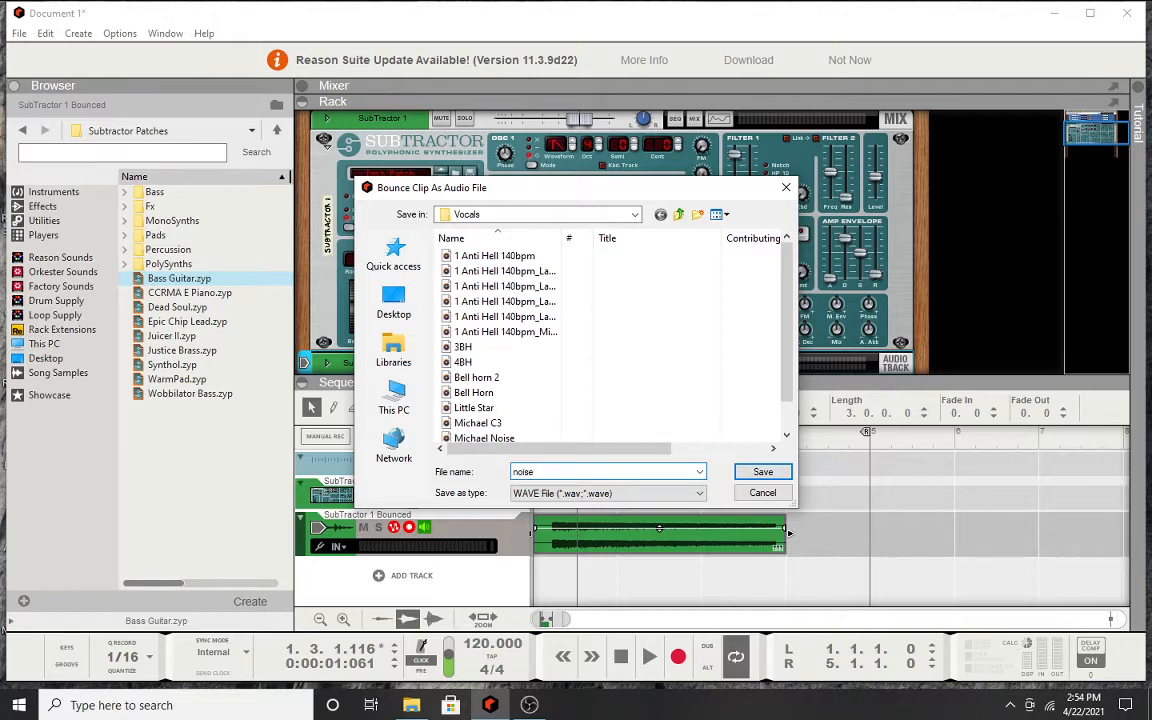
key("Return")
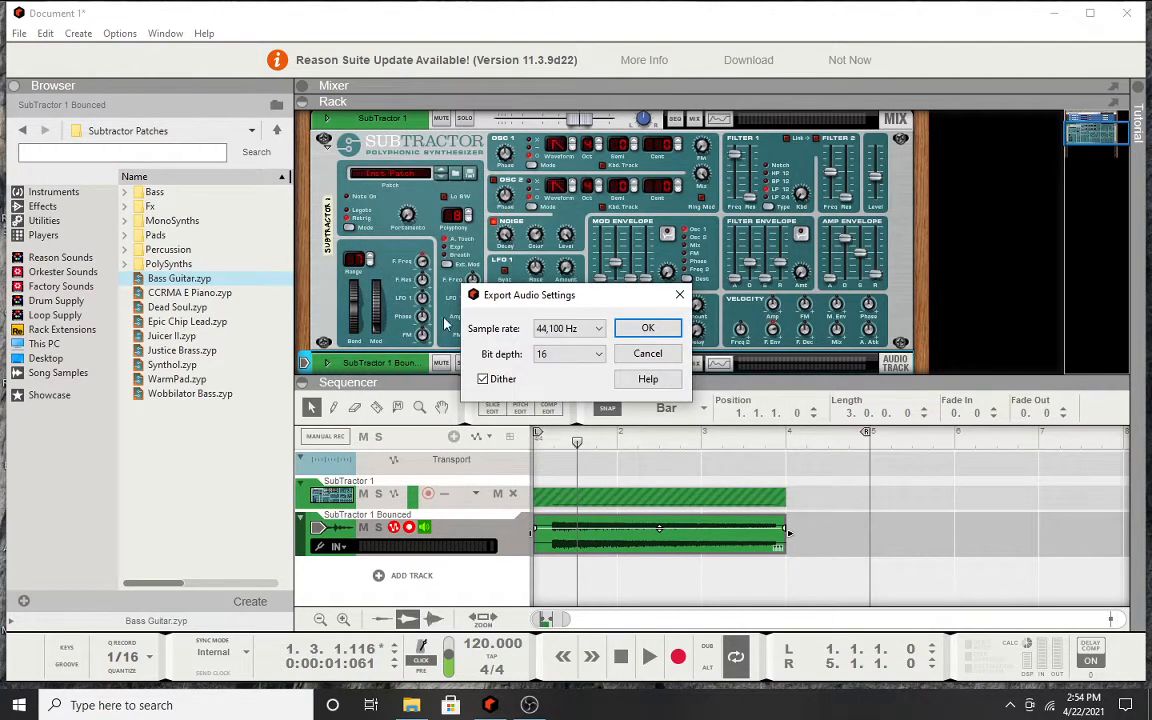
left_click(648, 328)
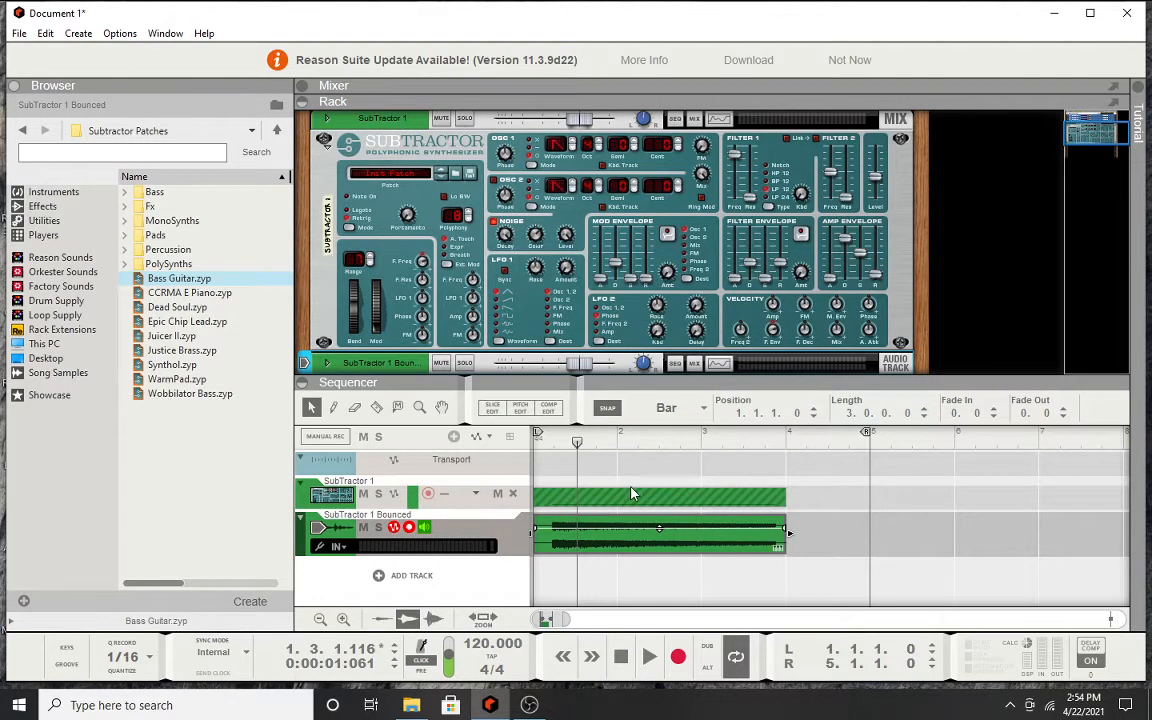
Delete the whole SubTractor device group and the remaining bounced audio clip.
left_click(338, 500)
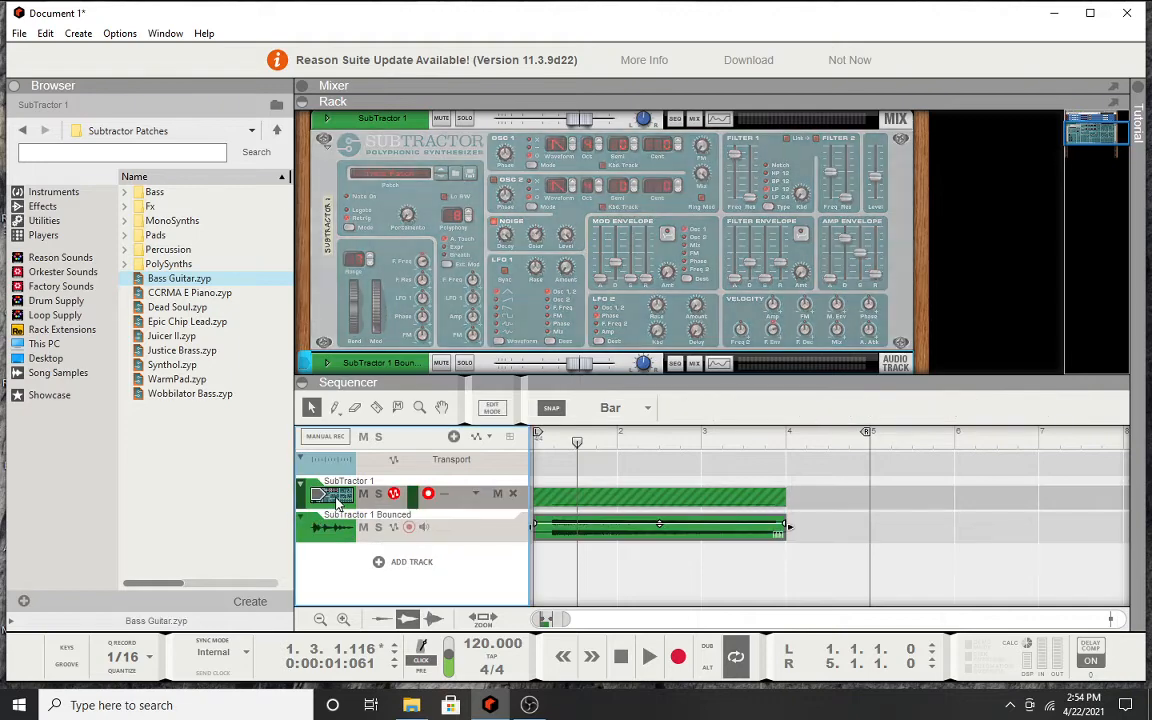
key("Delete")
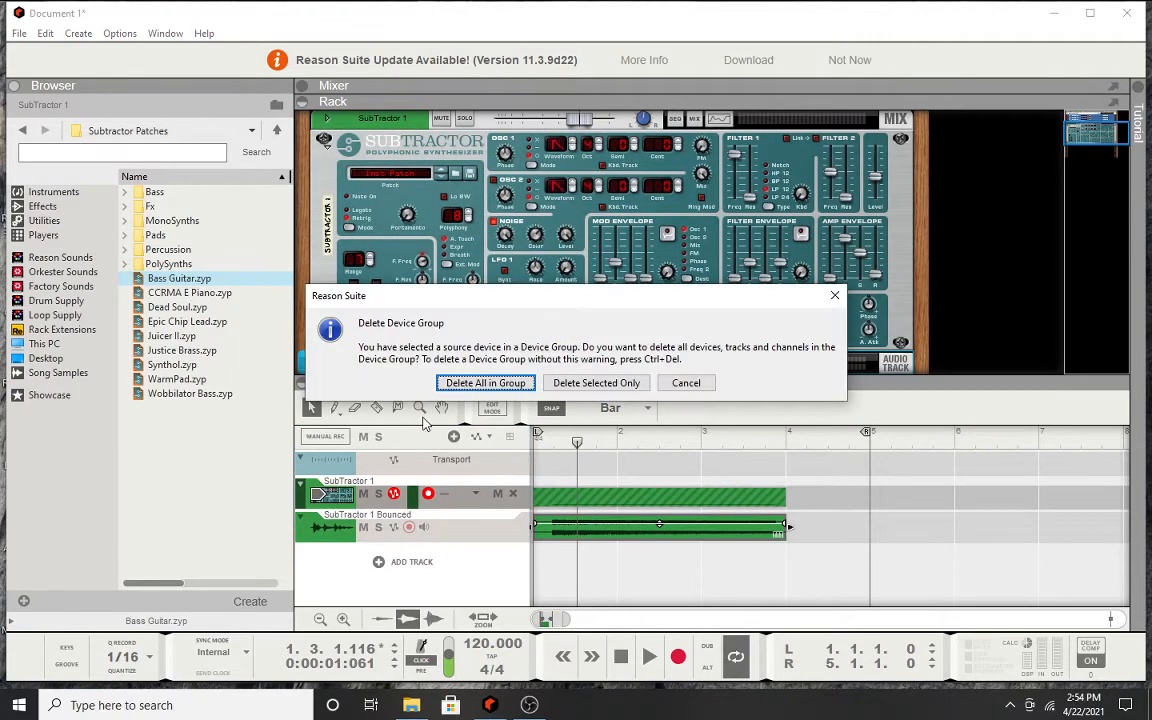
left_click(466, 382)
left_click(604, 497)
key("Delete")
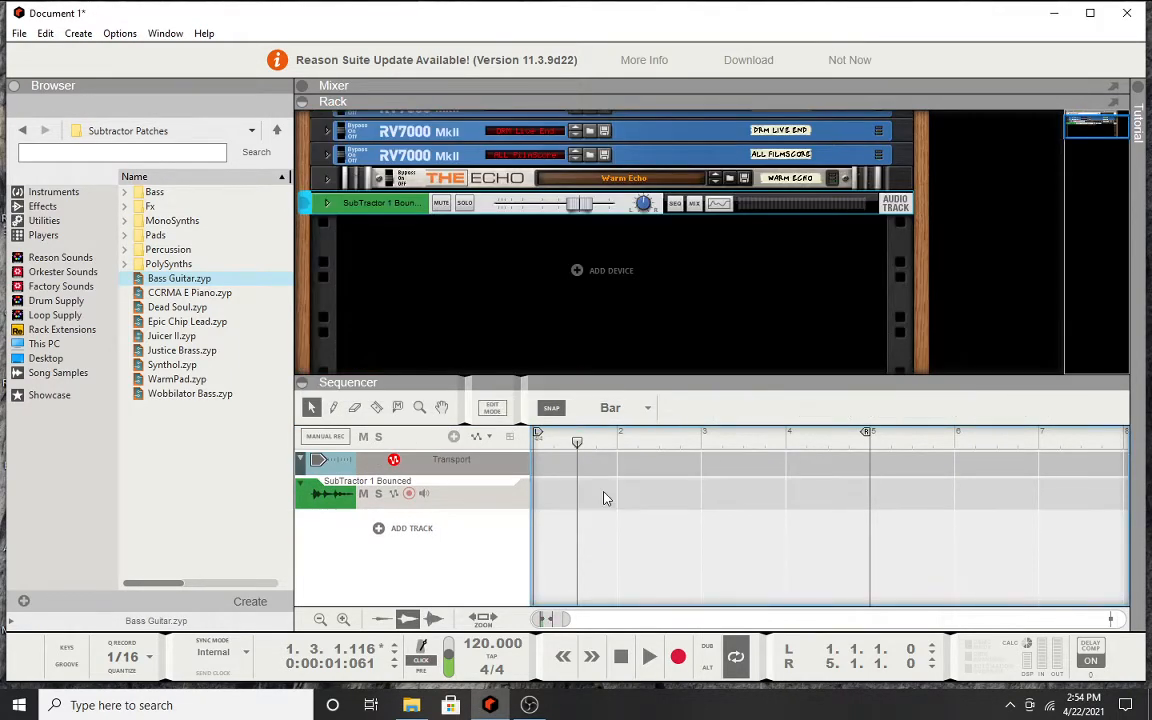
Add a Grain Sample Manipulator to the rack and reset the device to its initial patch.
left_click(54, 192)
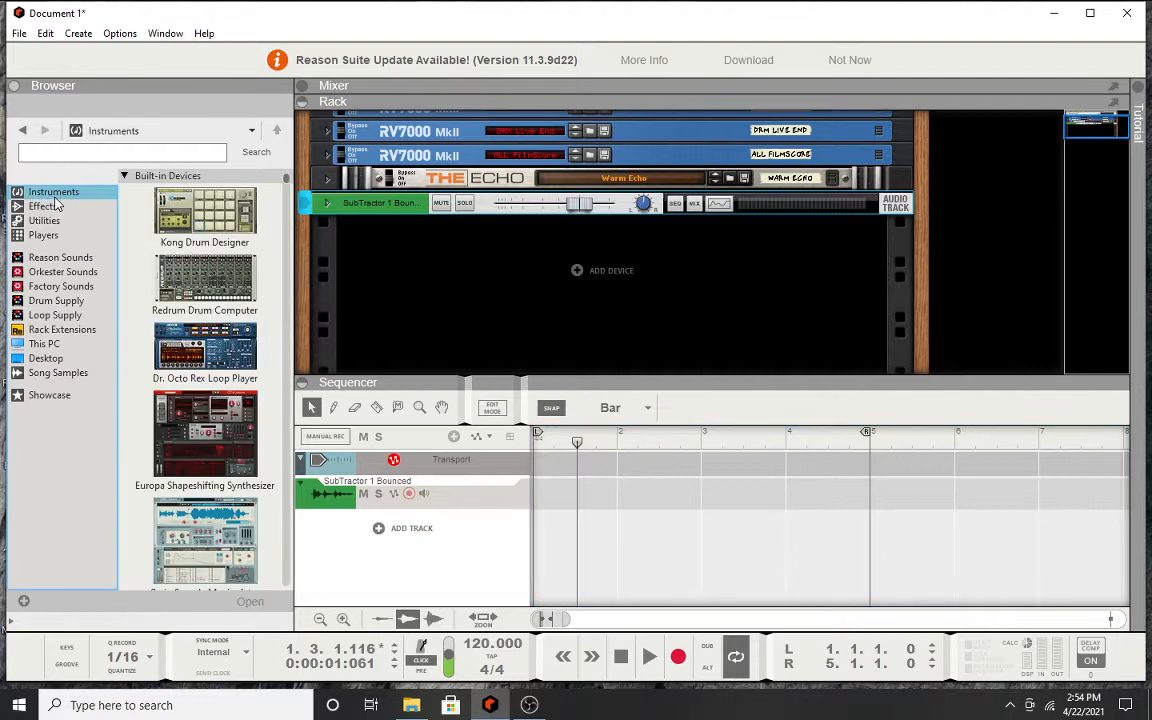
scroll(162, 380, "down", 2)
left_click_drag(162, 380, 387, 300)
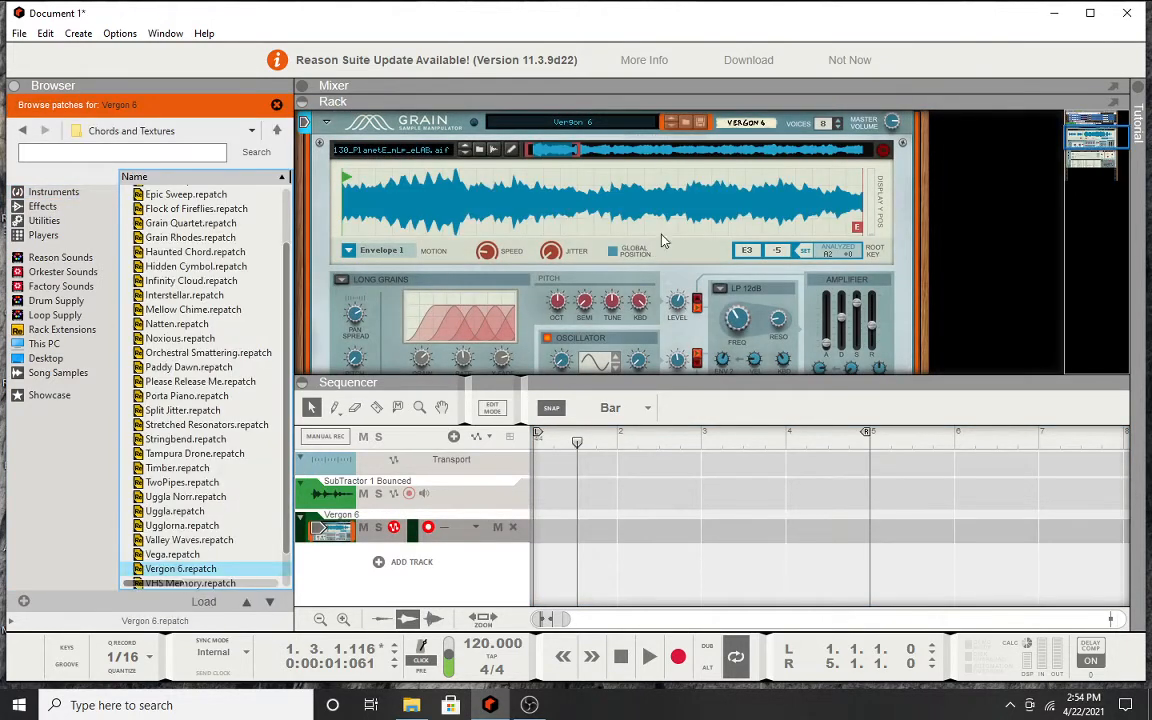
right_click(683, 240)
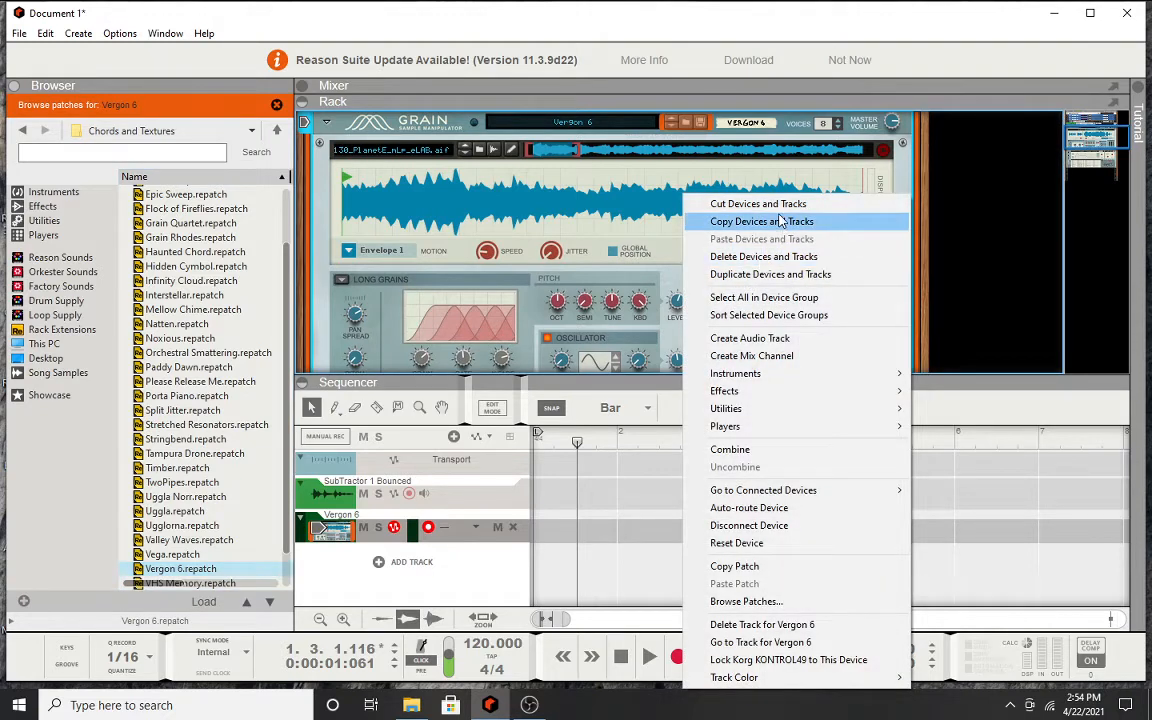
left_click(763, 545)
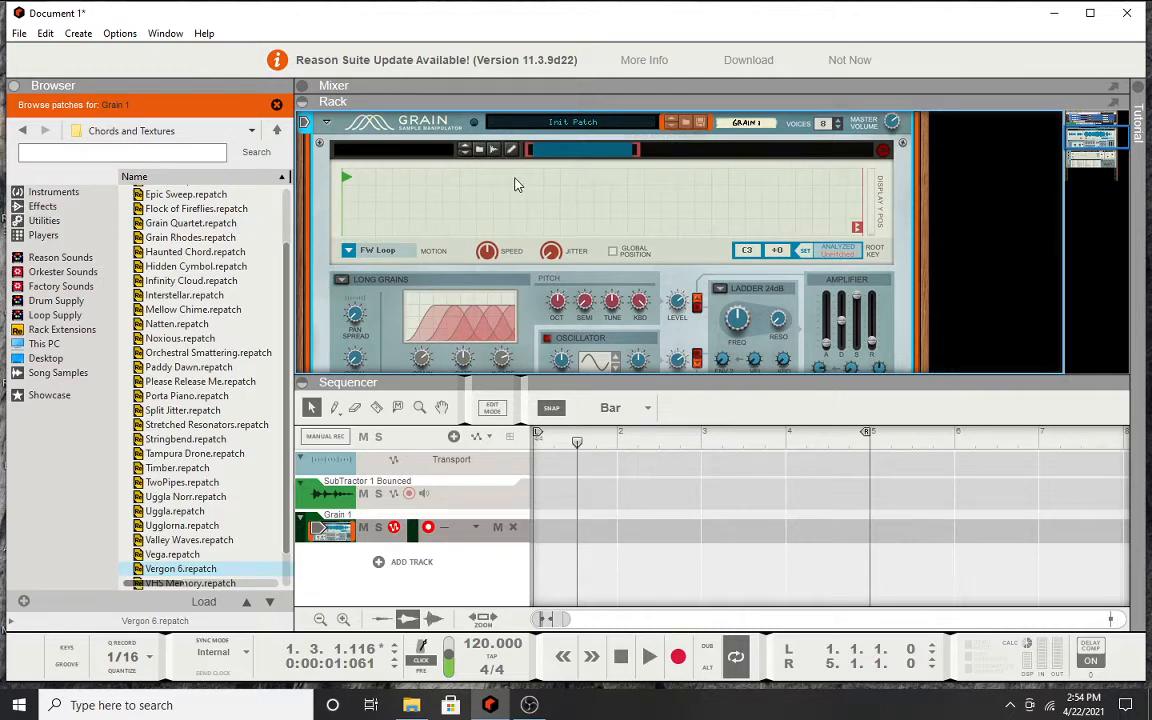
Load the noise sample from the Vocals folder on the My Book (H:) drive into the Grain device.
left_click(480, 151)
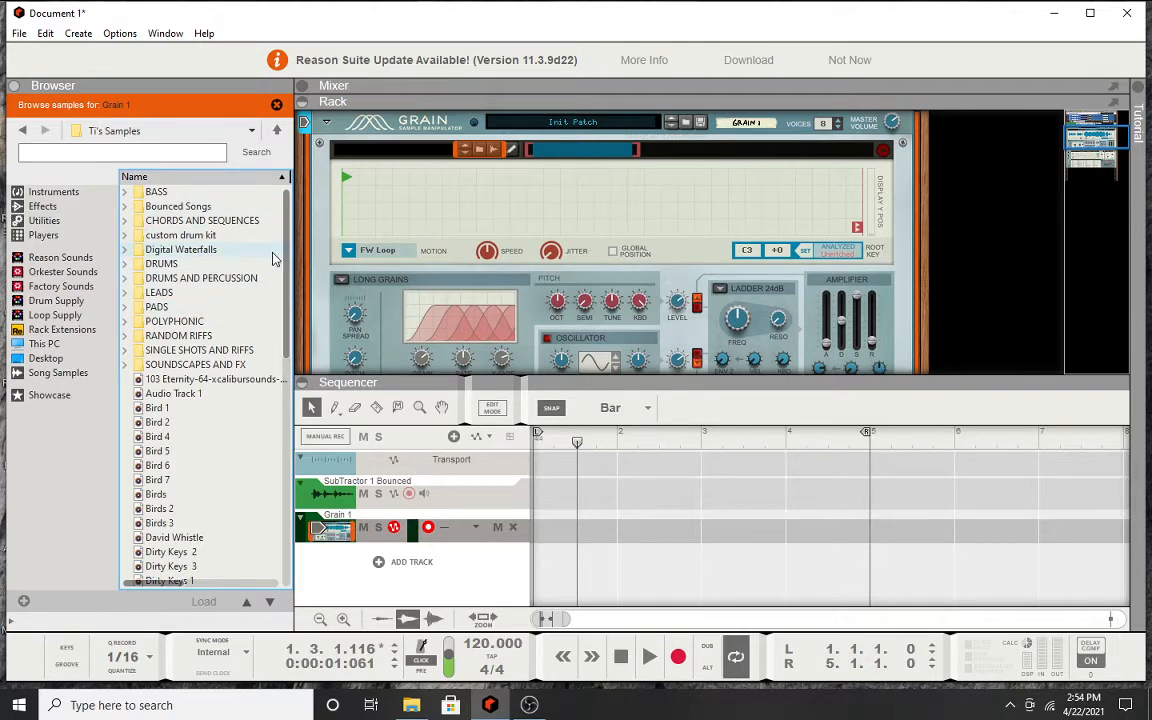
left_click_drag(286, 262, 295, 560)
left_click(22, 131)
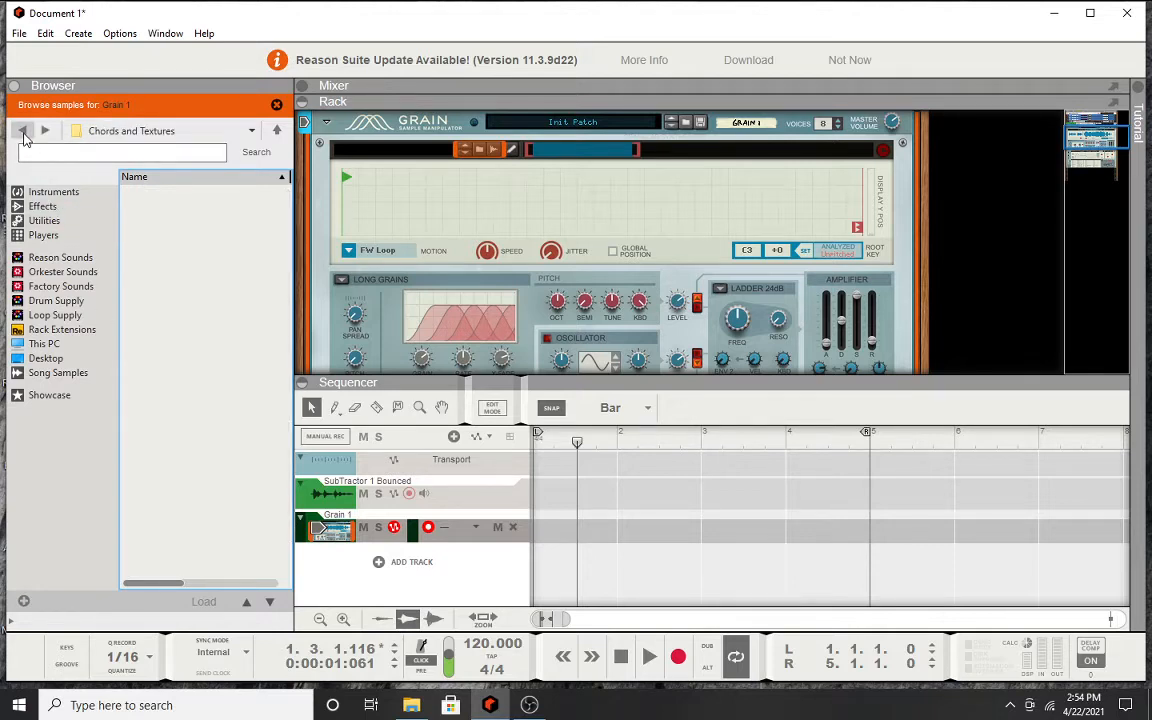
left_click(22, 131)
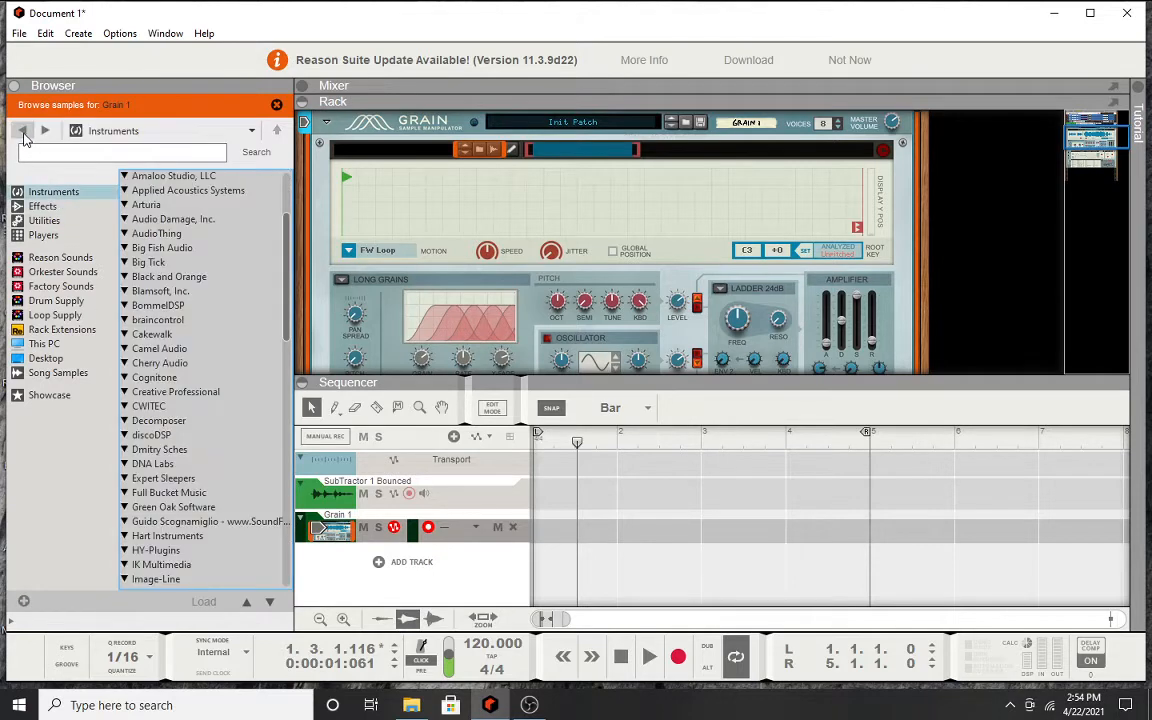
left_click(44, 345)
double_click(168, 278)
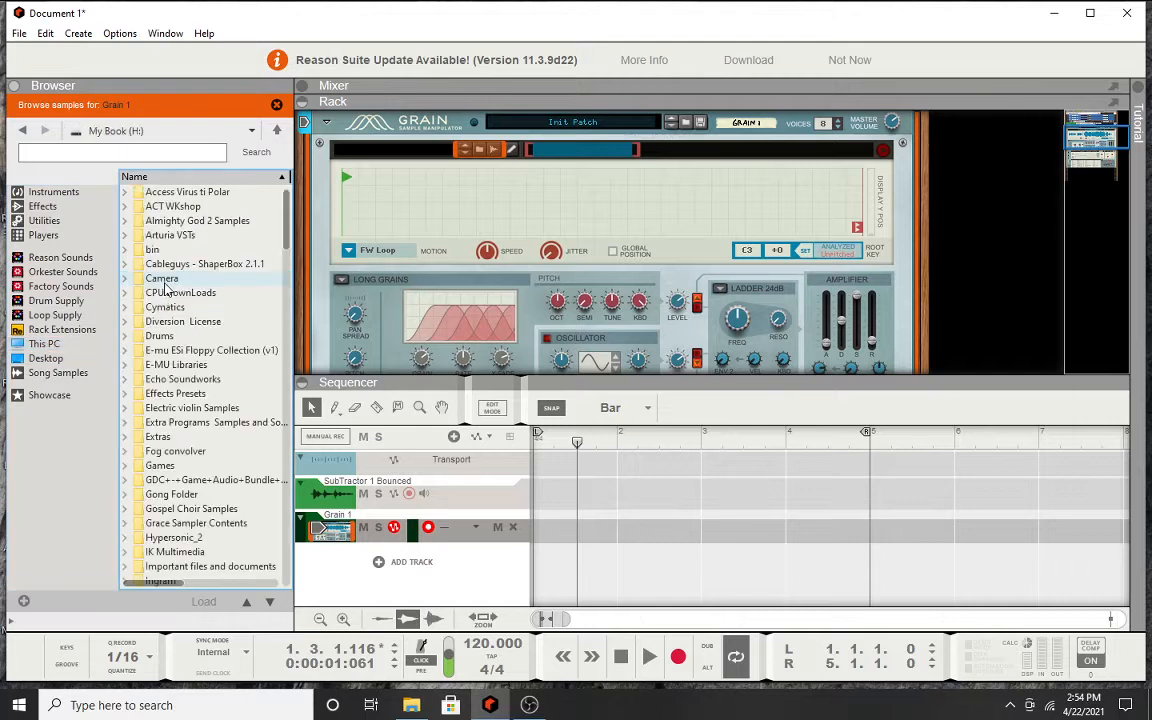
scroll(175, 309, "down", 5)
left_click(193, 366)
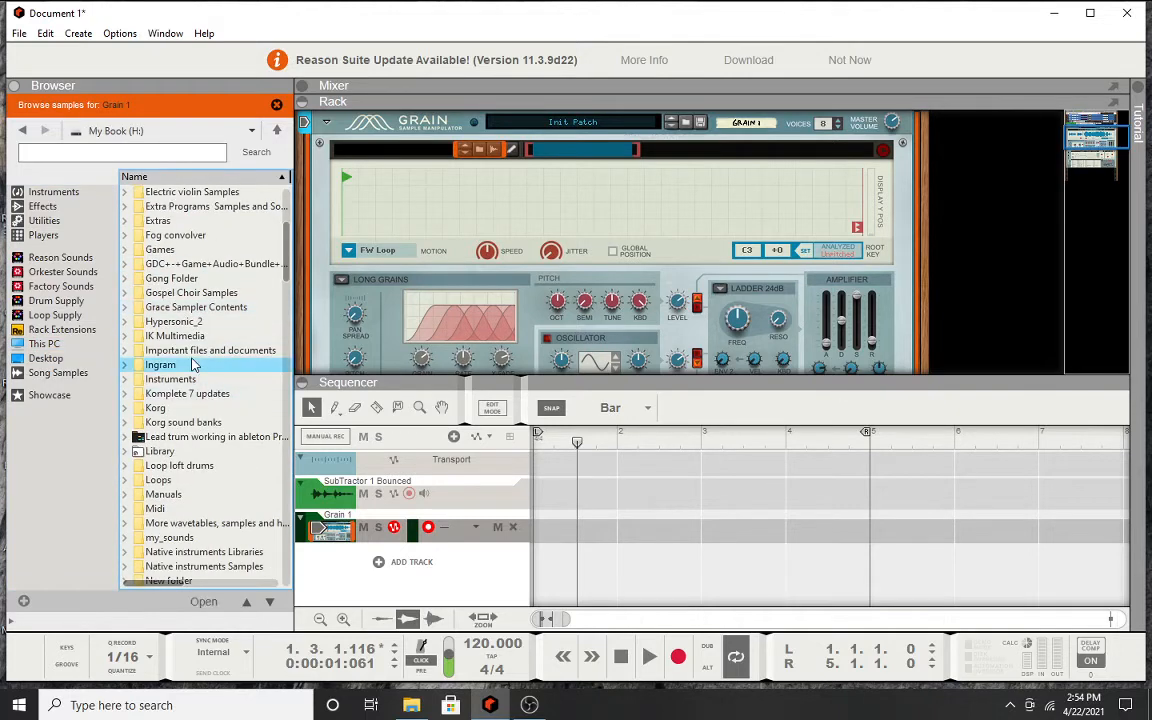
double_click(193, 366)
double_click(188, 324)
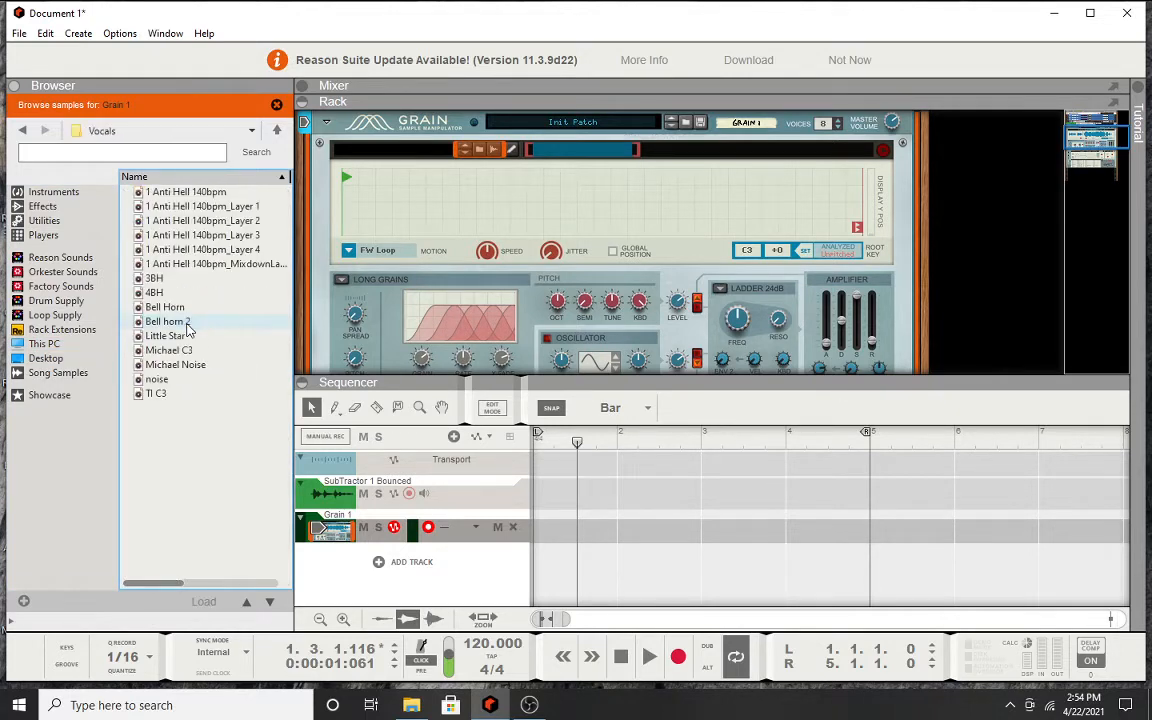
left_click(200, 379)
left_click_drag(200, 379, 477, 225)
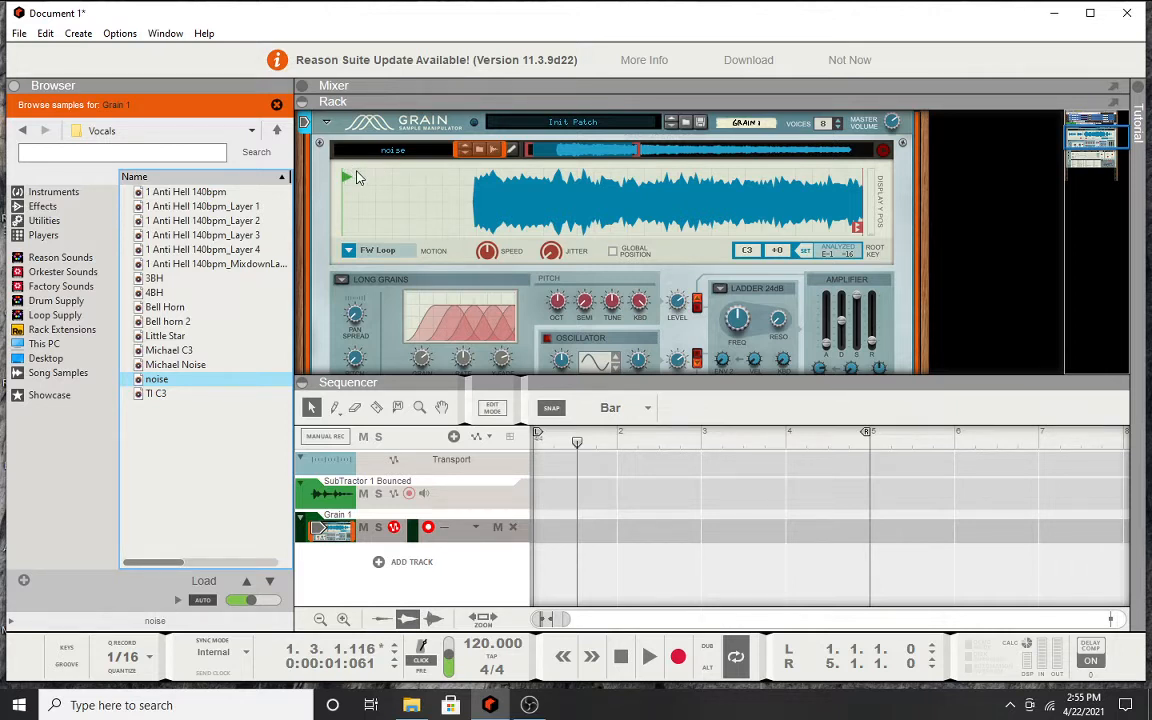
Place Grain's start marker at the onset of the noise waveform and shift the displayed sample range past the leading silence.
left_click_drag(349, 186, 485, 180)
right_click(627, 185)
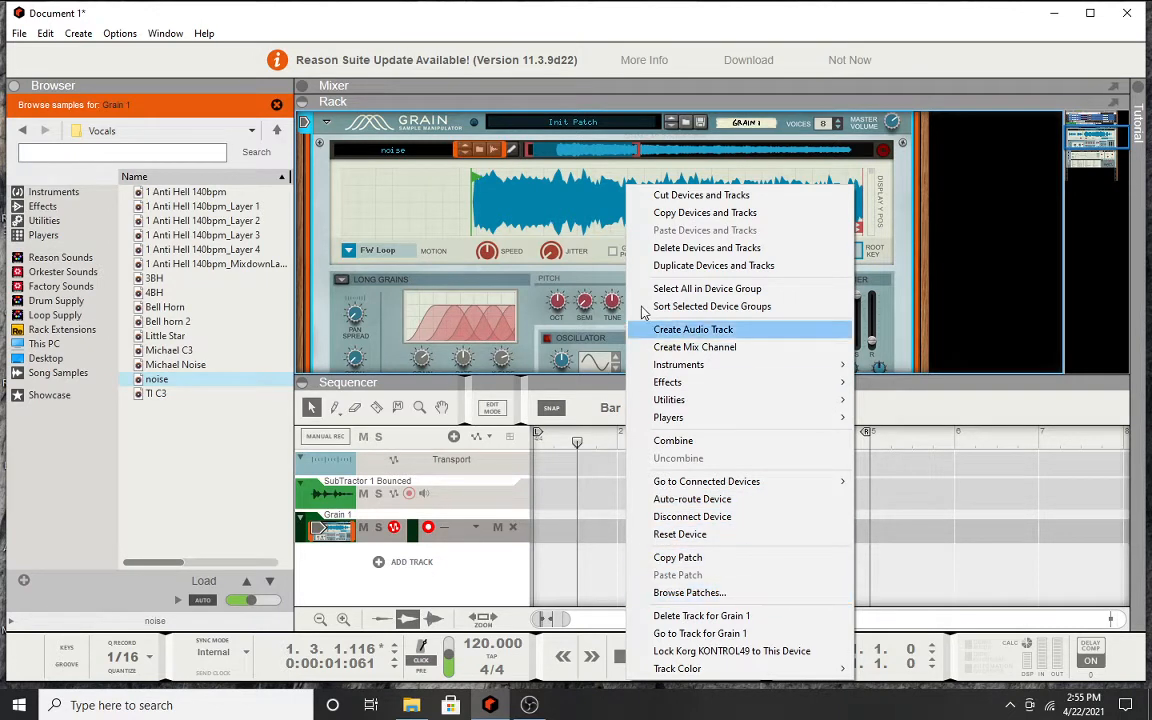
left_click(551, 196)
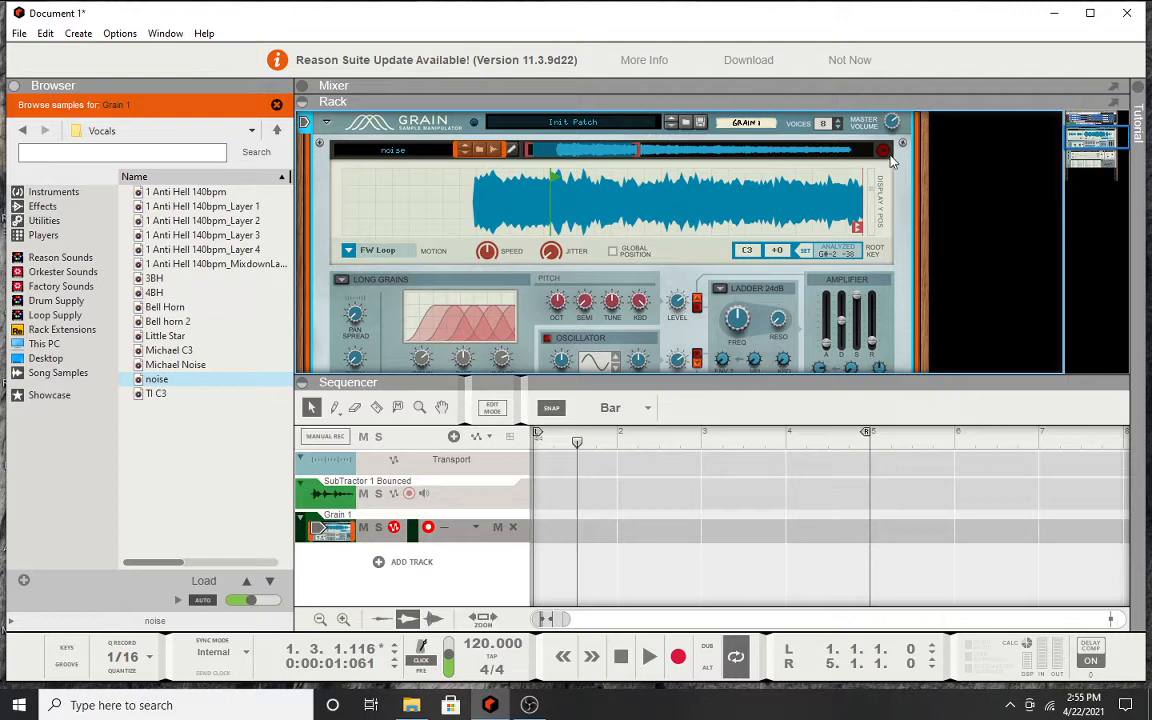
right_click(773, 198)
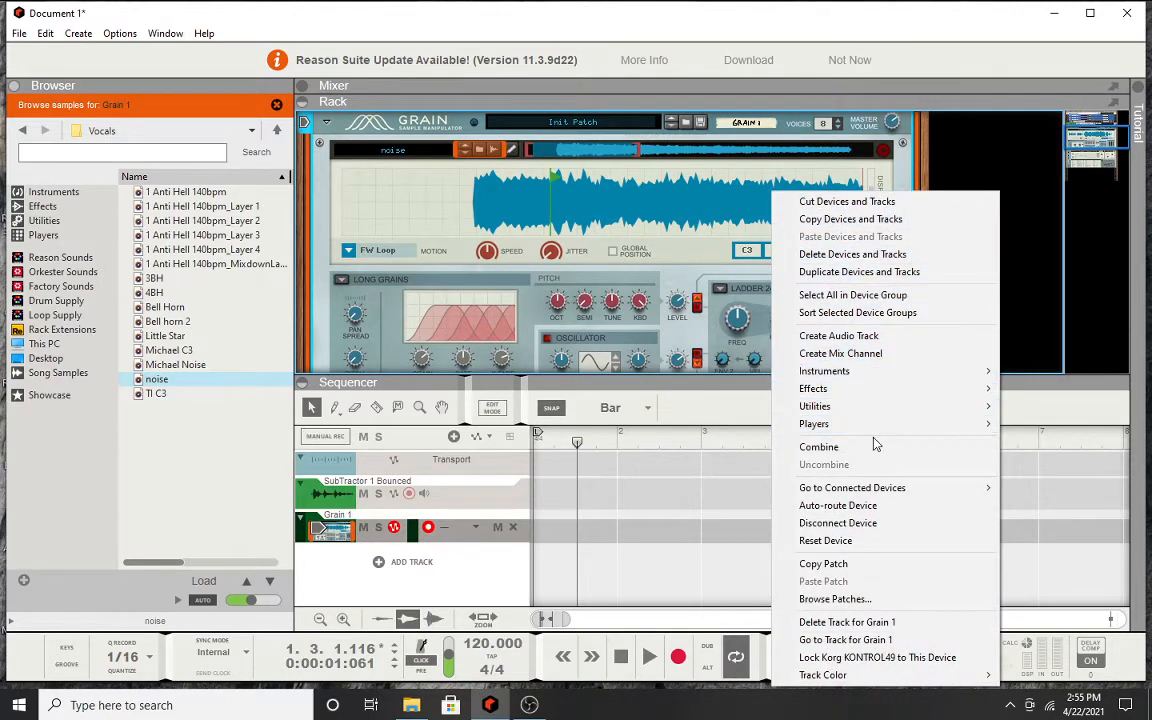
left_click(632, 210)
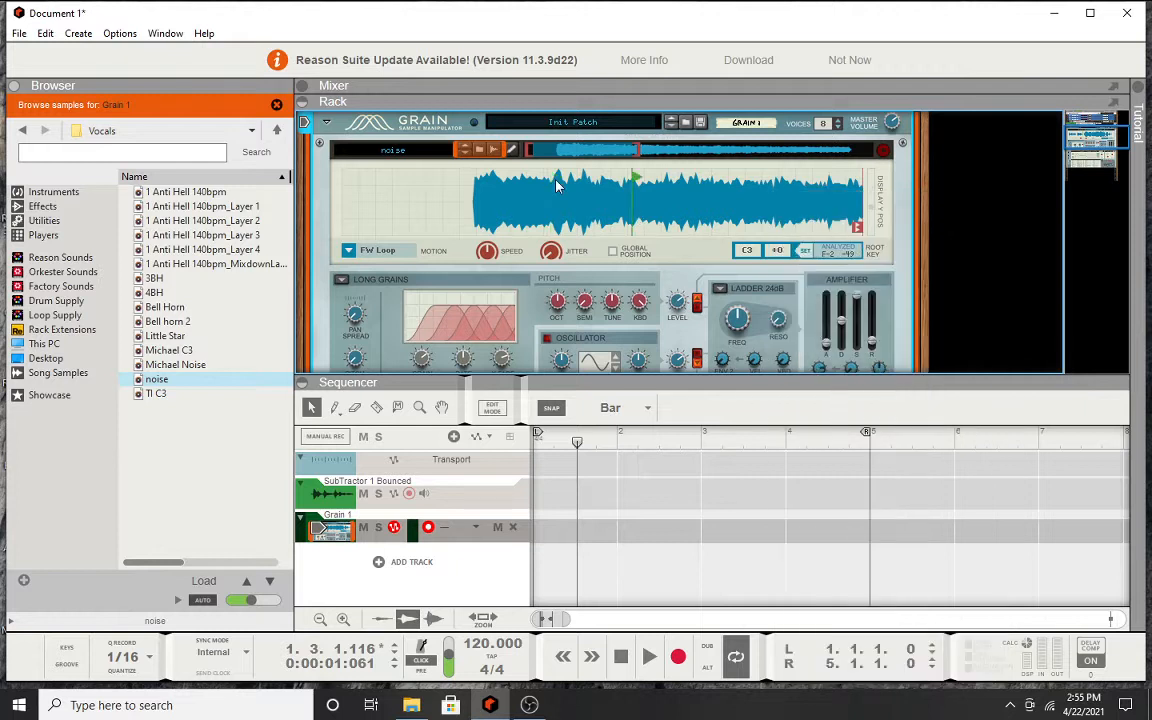
mouse_move(634, 182)
left_mouse_down()
mouse_move(428, 185)
mouse_move(474, 186)
left_mouse_up()
left_click_drag(591, 157, 619, 160)
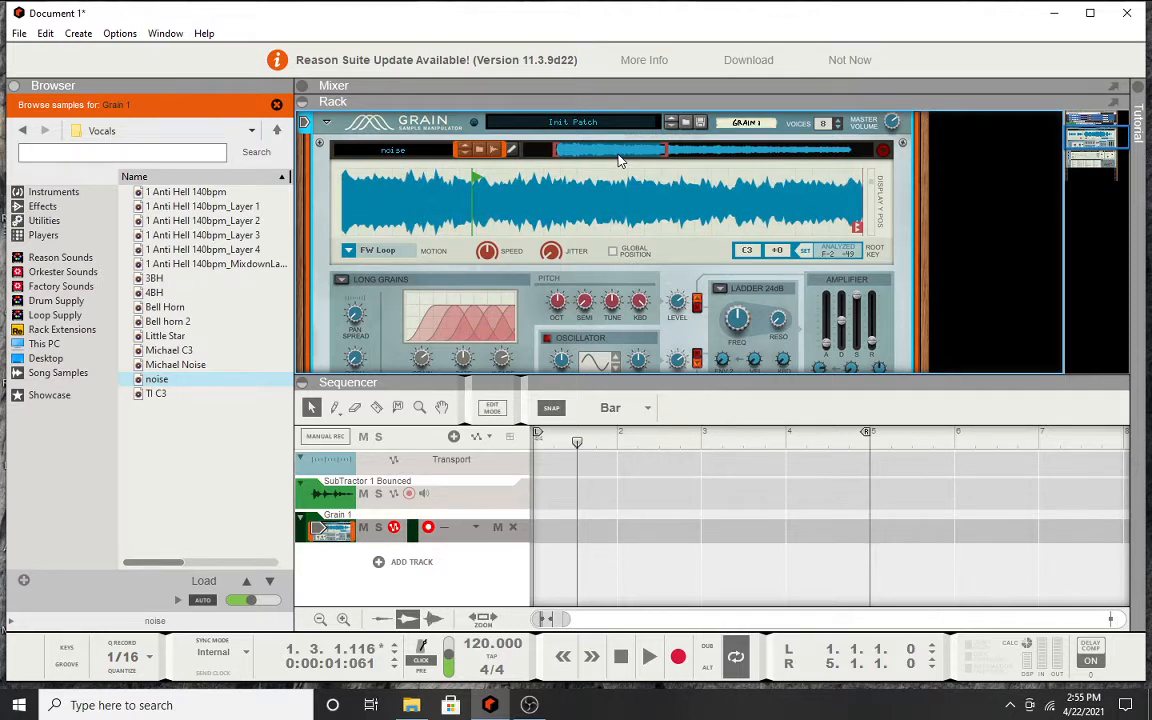
Edit the loaded sample so its start point sits where the noise begins, and save it as noise.wav.
left_click(513, 151)
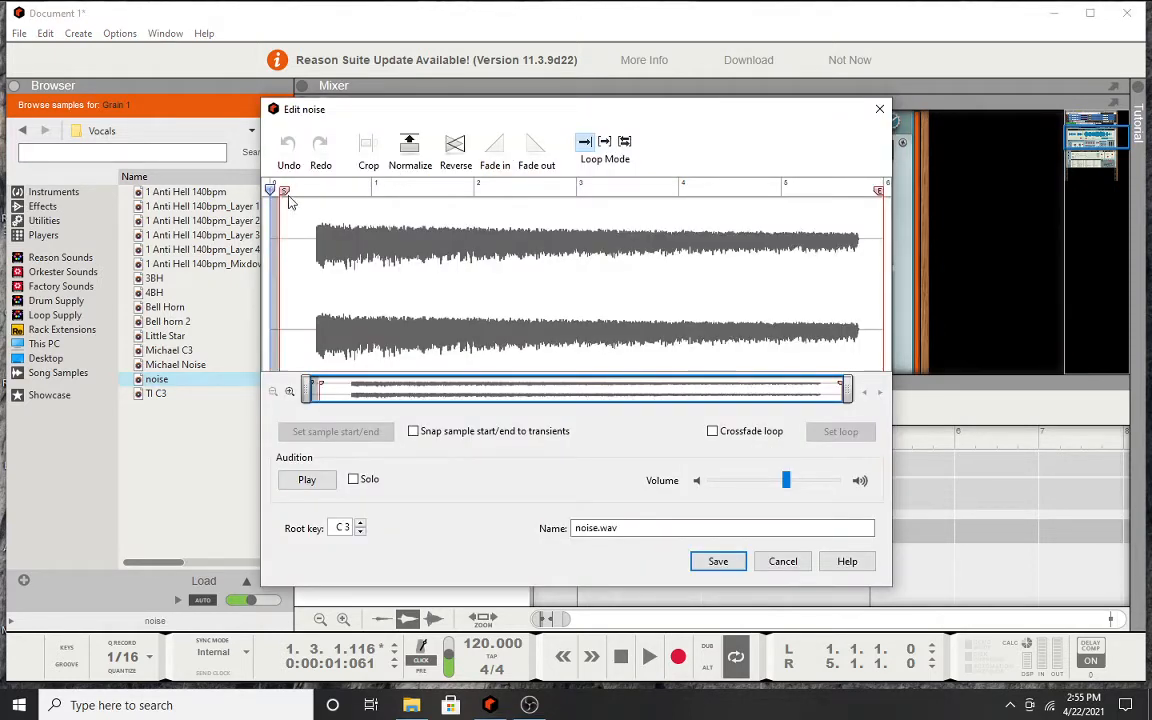
left_click_drag(289, 203, 321, 204)
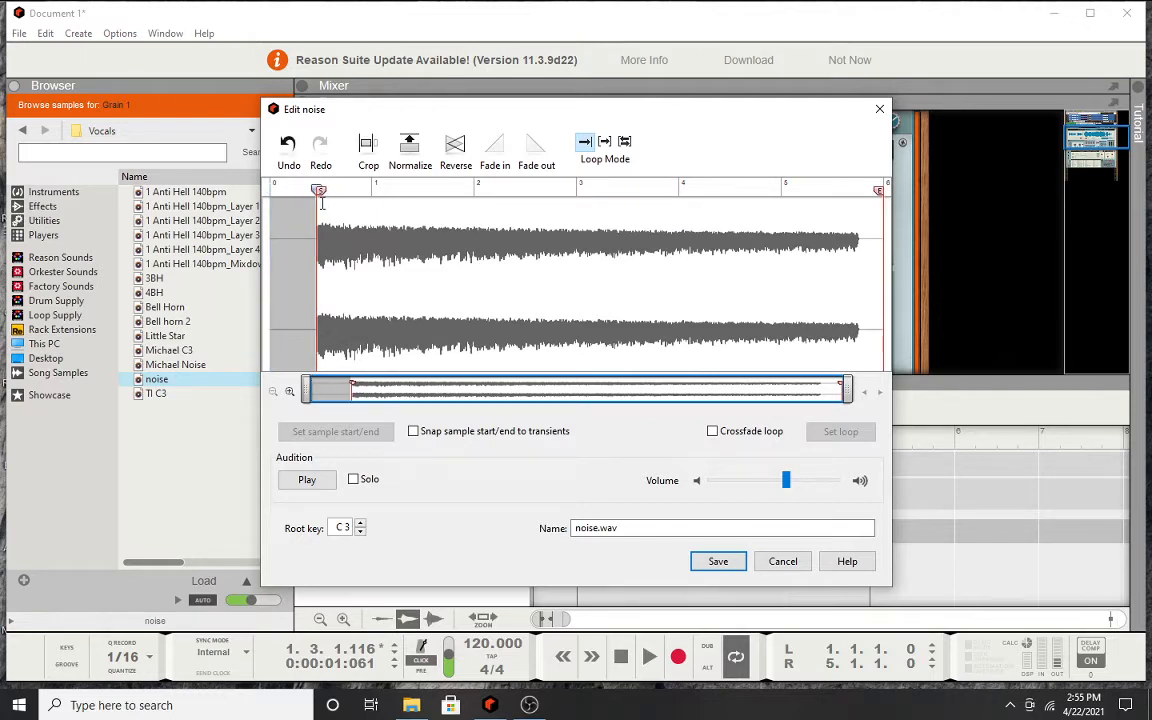
left_click(719, 562)
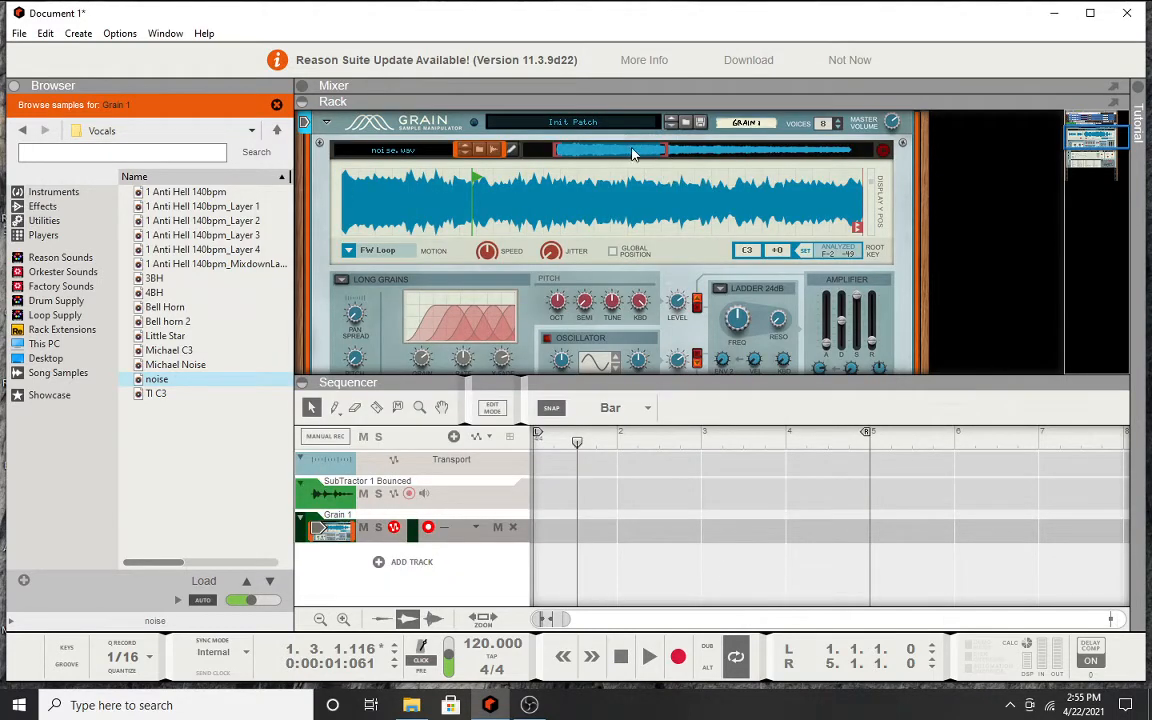
mouse_move(632, 154)
left_mouse_down()
mouse_move(859, 158)
mouse_move(582, 190)
mouse_move(636, 153)
left_mouse_up()
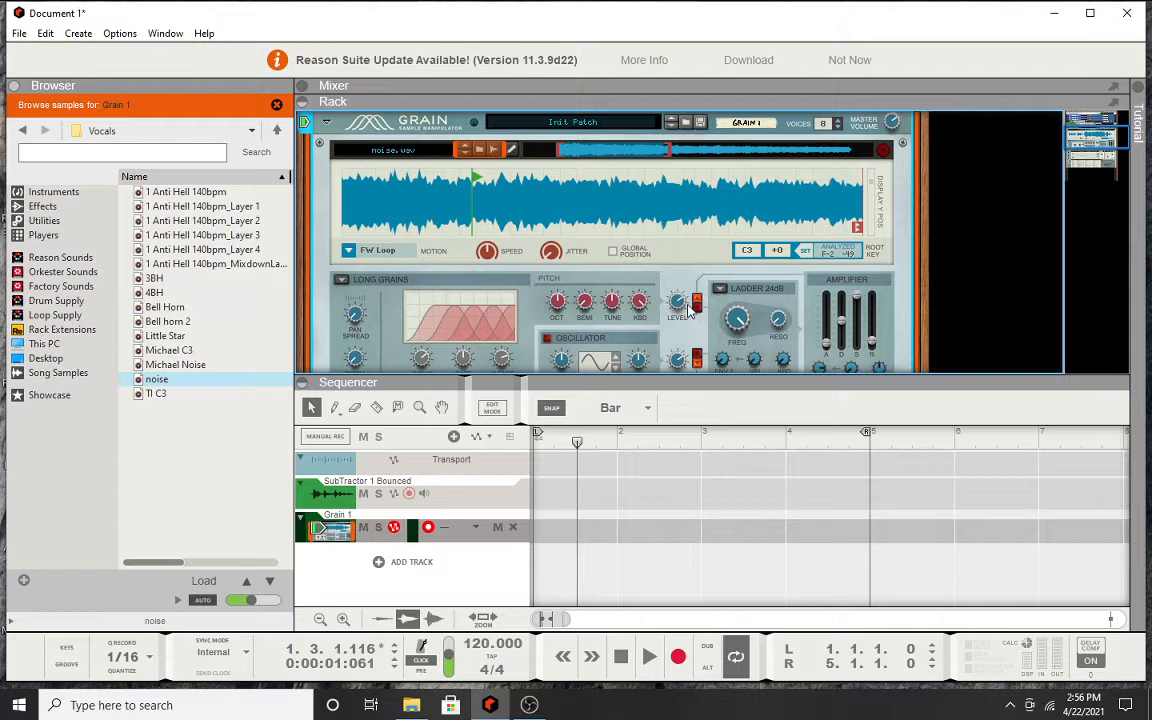
Lower the grain section's level and switch the playback algorithm from Long Grains to Spectral Grains.
left_click_drag(681, 301, 683, 322)
mouse_move(895, 128)
scroll(520, 245, "down", 1)
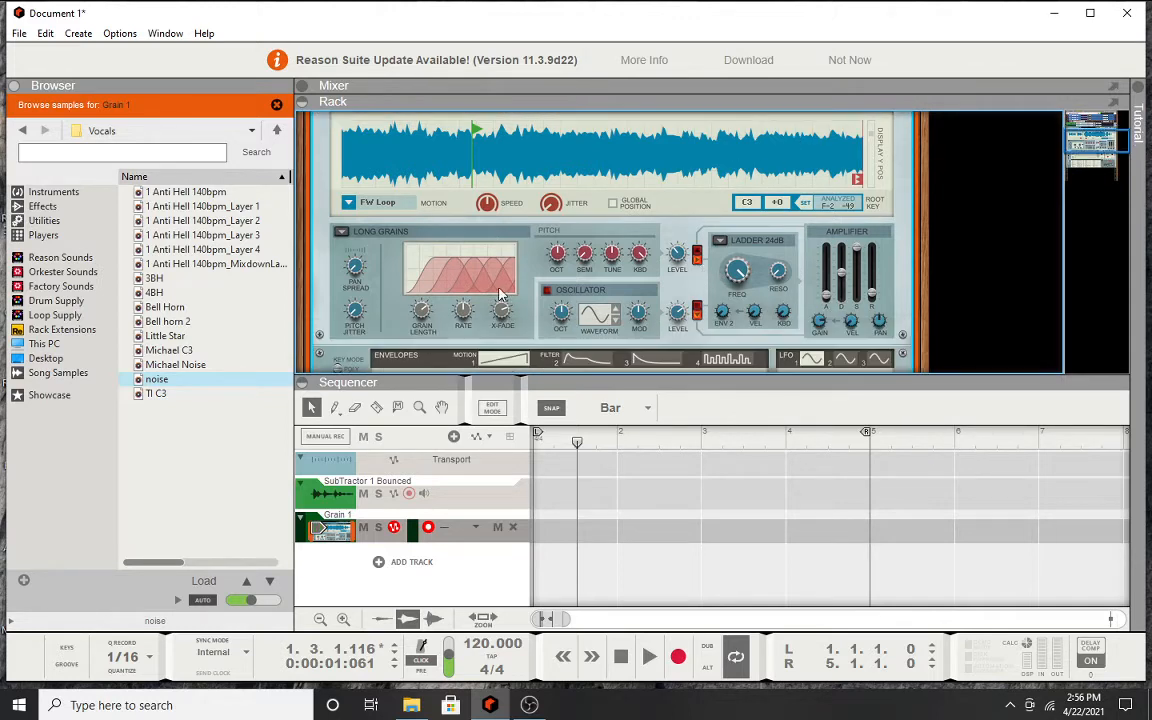
left_click(342, 231)
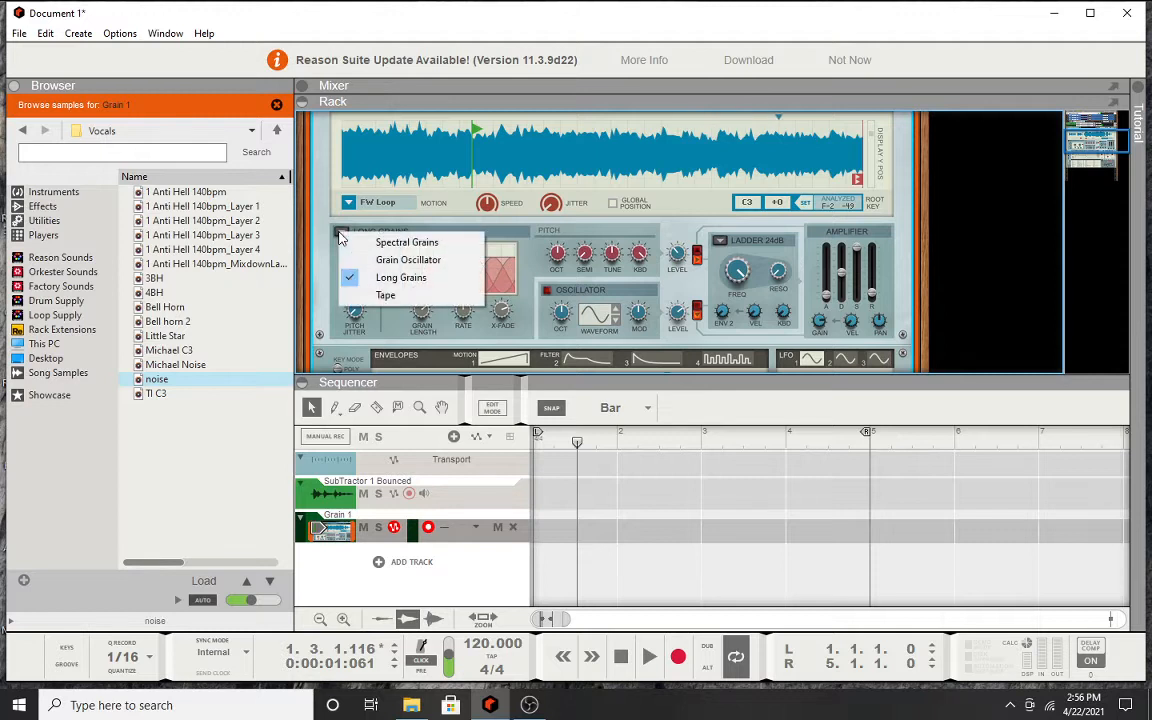
left_click(407, 243)
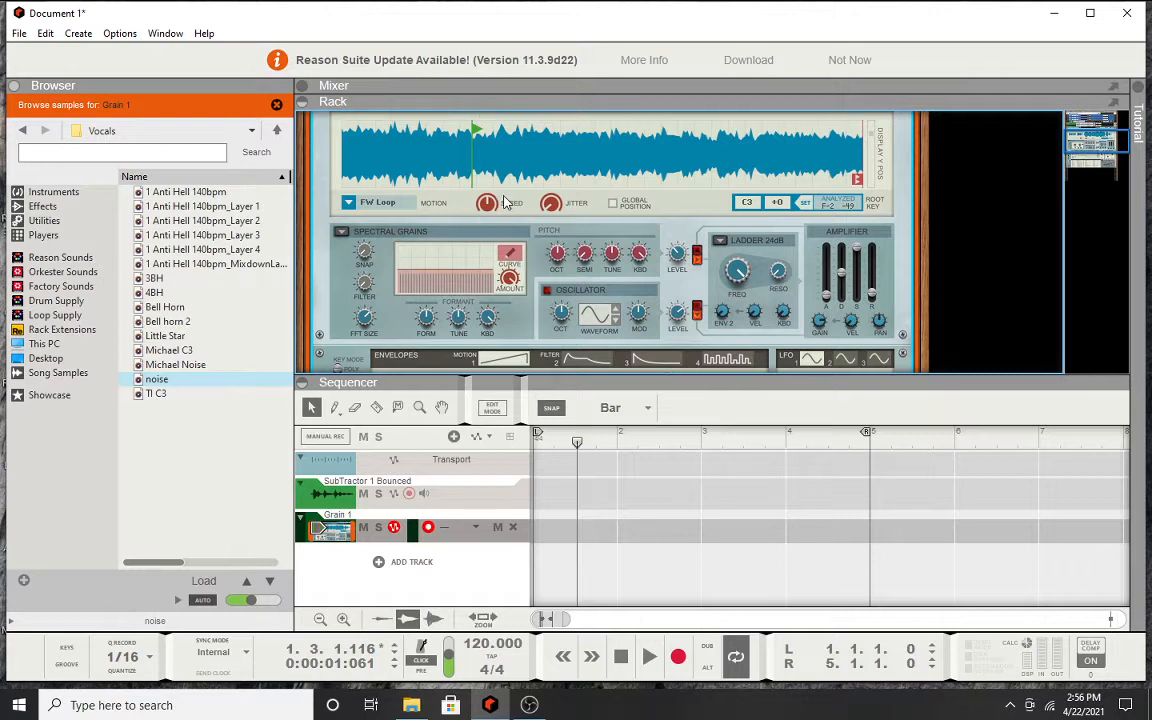
mouse_move(502, 202)
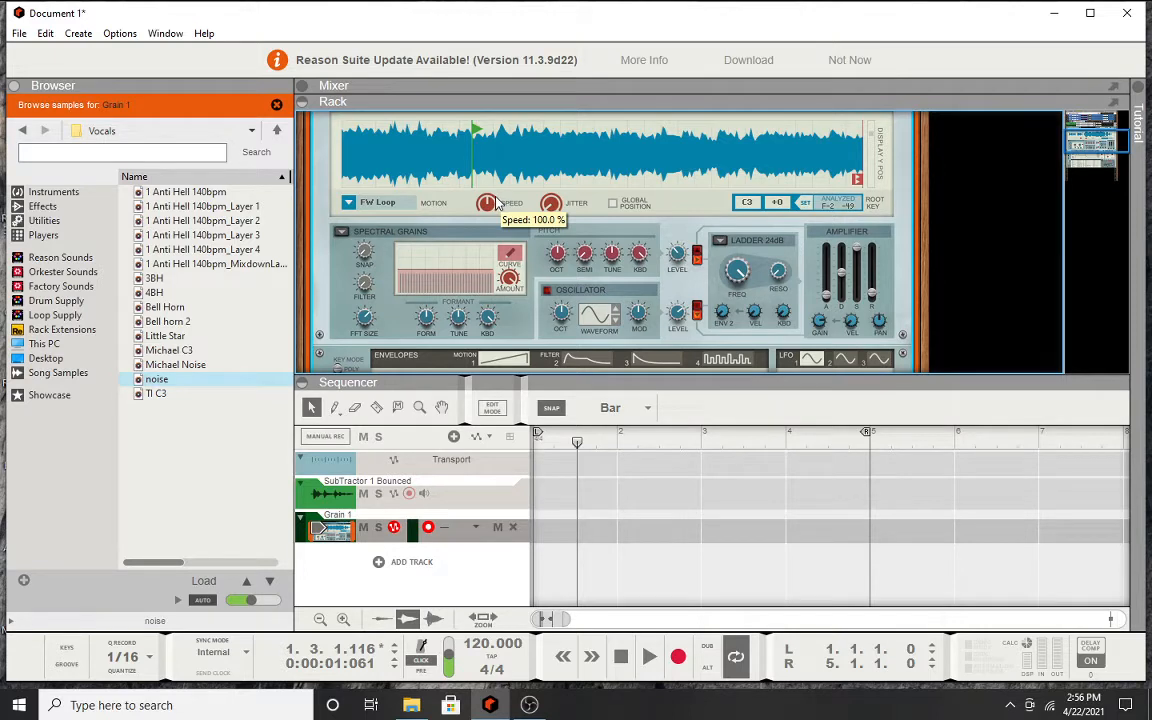
scroll(465, 255, "up", 2)
scroll(465, 255, "down", 2)
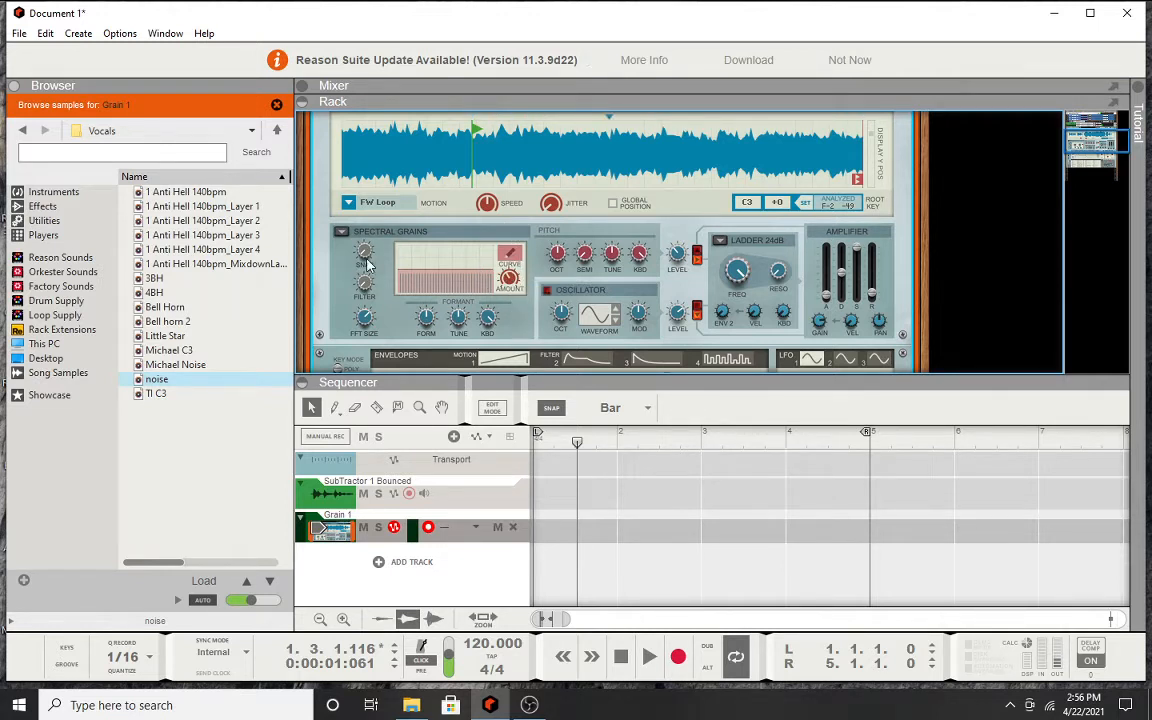
Raise the Spectral Grains snap and curve amount, and draw a wavy custom spectral curve with the curve enabled.
left_click_drag(367, 249, 368, 204)
left_click_drag(512, 282, 513, 267)
left_click(511, 257)
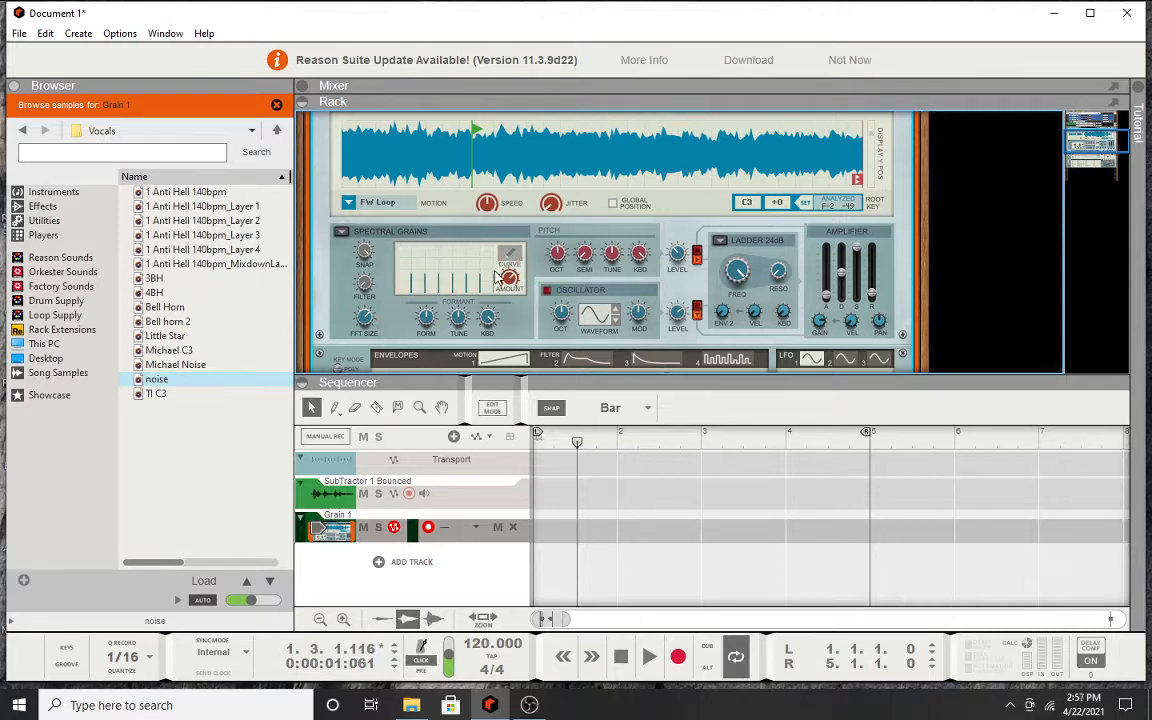
left_click(510, 256)
mouse_move(494, 285)
left_mouse_down()
mouse_move(365, 273)
mouse_move(369, 233)
mouse_move(370, 268)
left_mouse_up()
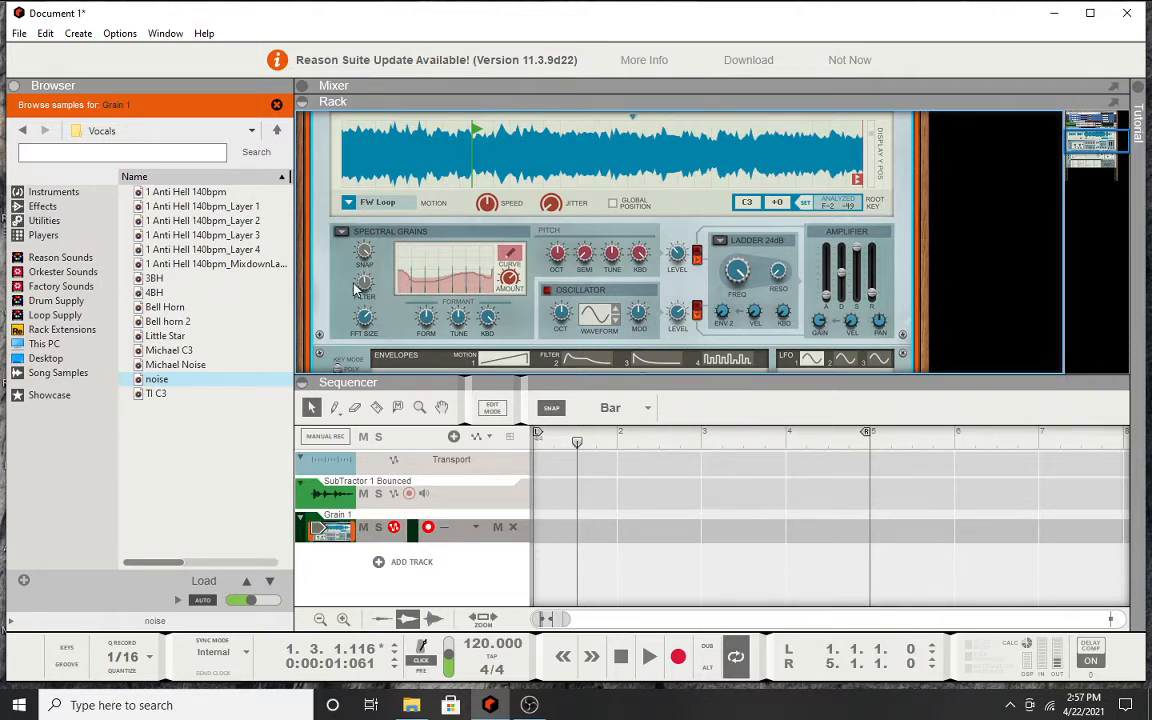
Adjust the Spectral Grains filter and FFT size, and set the formant to about 20.3%.
mouse_move(365, 281)
left_mouse_down()
mouse_move(362, 245)
mouse_move(364, 301)
mouse_move(367, 240)
mouse_move(370, 290)
left_mouse_up()
left_click_drag(363, 332, 376, 366)
left_click_drag(380, 370, 428, 315)
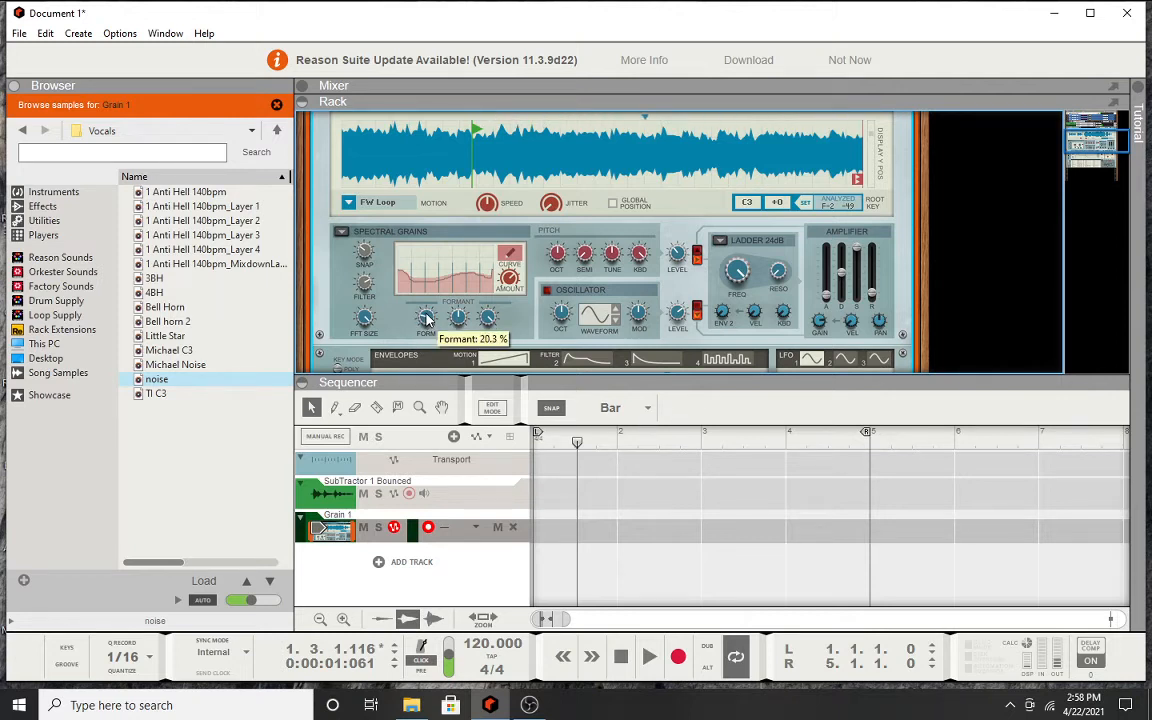
mouse_move(367, 279)
left_mouse_down()
mouse_move(367, 319)
mouse_move(365, 285)
mouse_move(364, 297)
left_mouse_up()
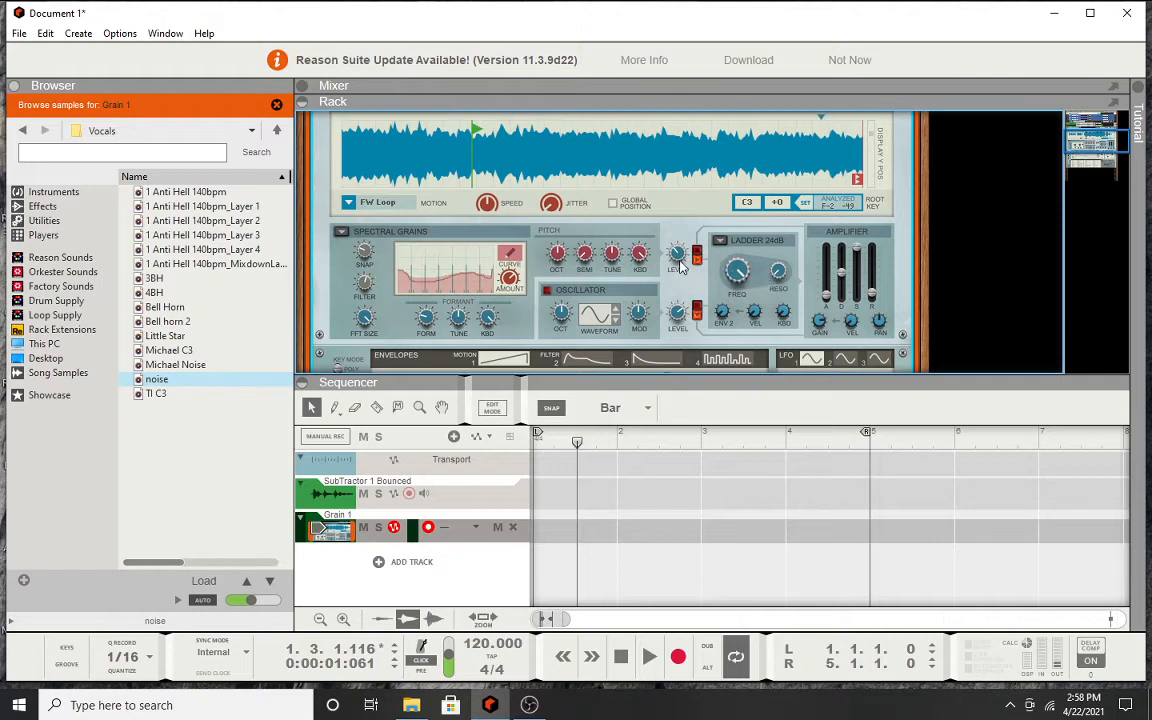
Lengthen the amplifier's attack and release, fine-tune the formant and Ladder filter frequency, and set the filter resonance to 56.3%.
mouse_move(733, 278)
left_mouse_down()
mouse_move(735, 298)
mouse_move(736, 282)
left_mouse_up()
mouse_move(425, 316)
left_mouse_down()
mouse_move(424, 305)
mouse_move(363, 285)
mouse_move(366, 243)
mouse_move(371, 358)
mouse_move(368, 330)
mouse_move(430, 320)
left_mouse_up()
left_click_drag(870, 287, 871, 281)
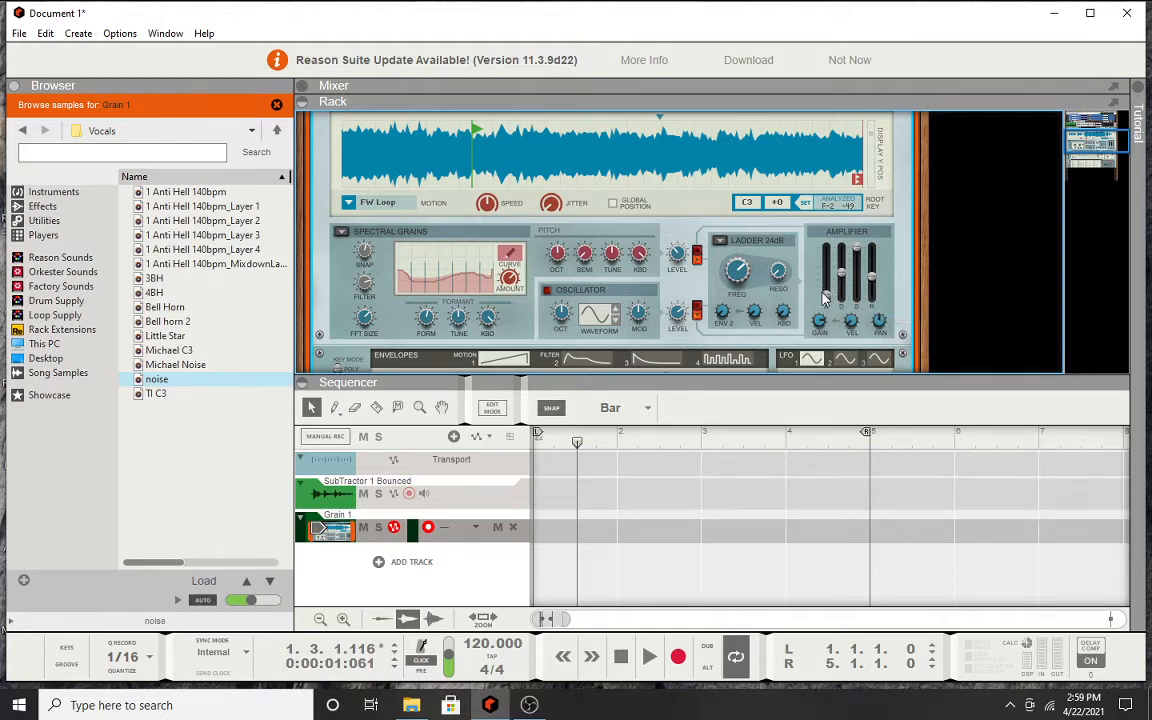
left_click_drag(826, 295, 826, 285)
left_click_drag(738, 273, 780, 249)
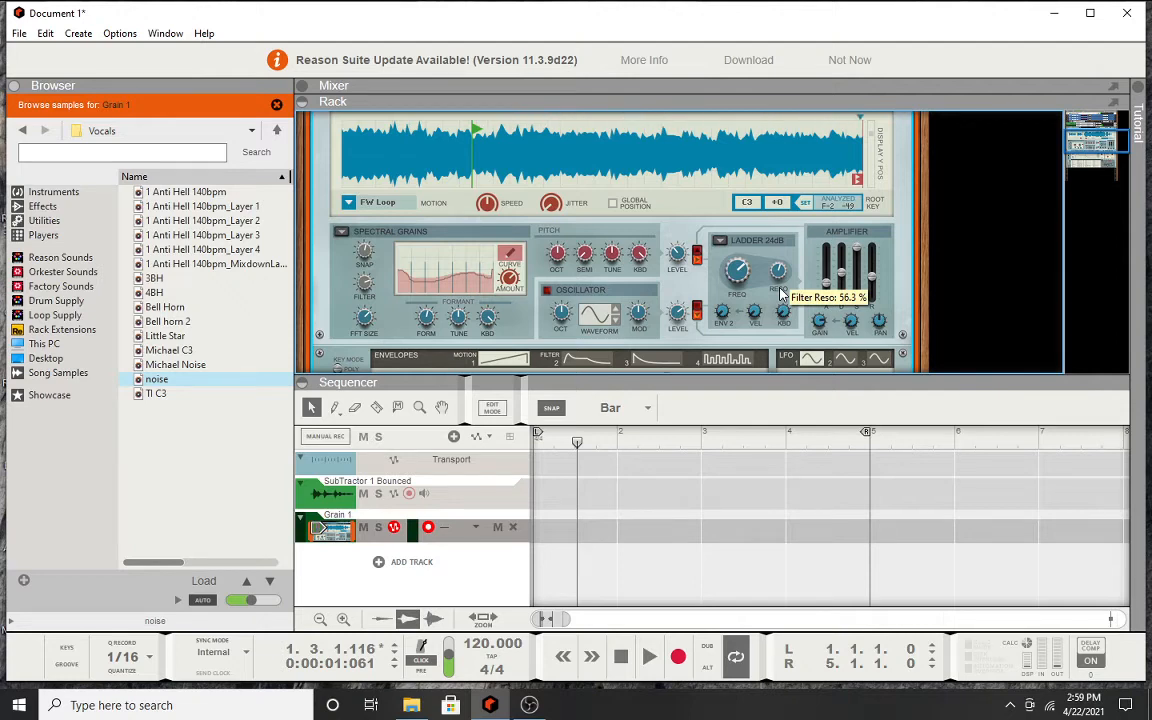
Raise Grain's master volume slightly and set the Grain 1 mix channel level to 0.74 dB.
scroll(780, 295, "up", 5)
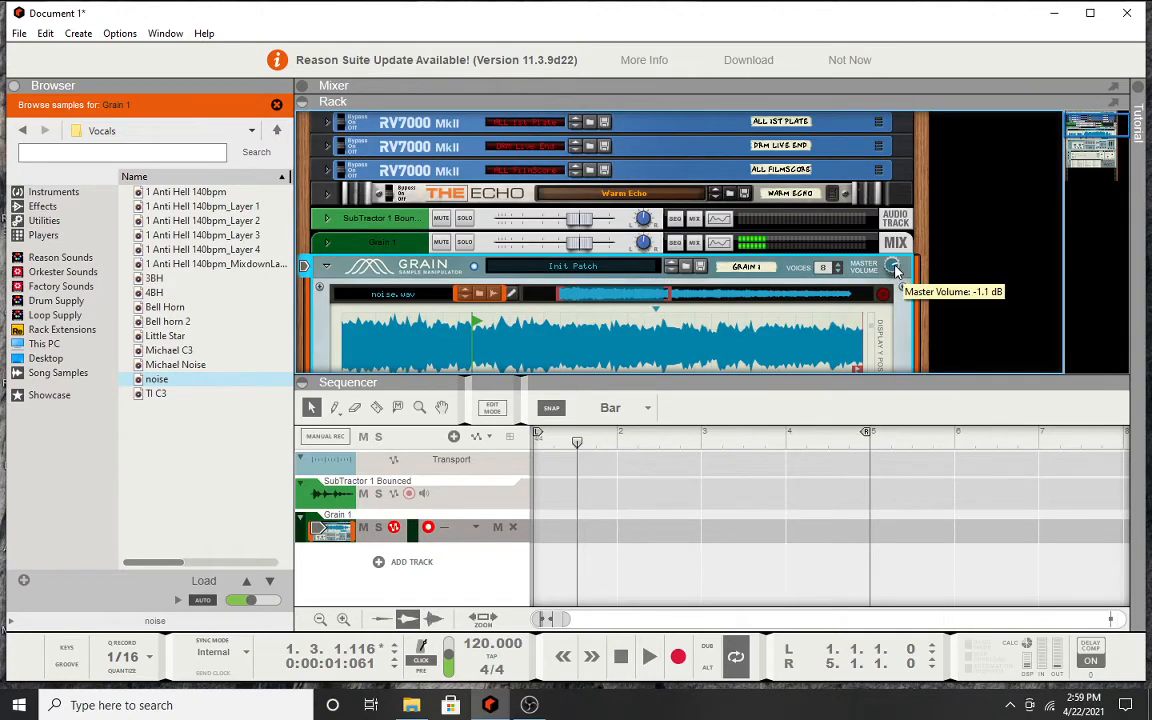
left_click_drag(895, 270, 895, 265)
left_click(589, 248)
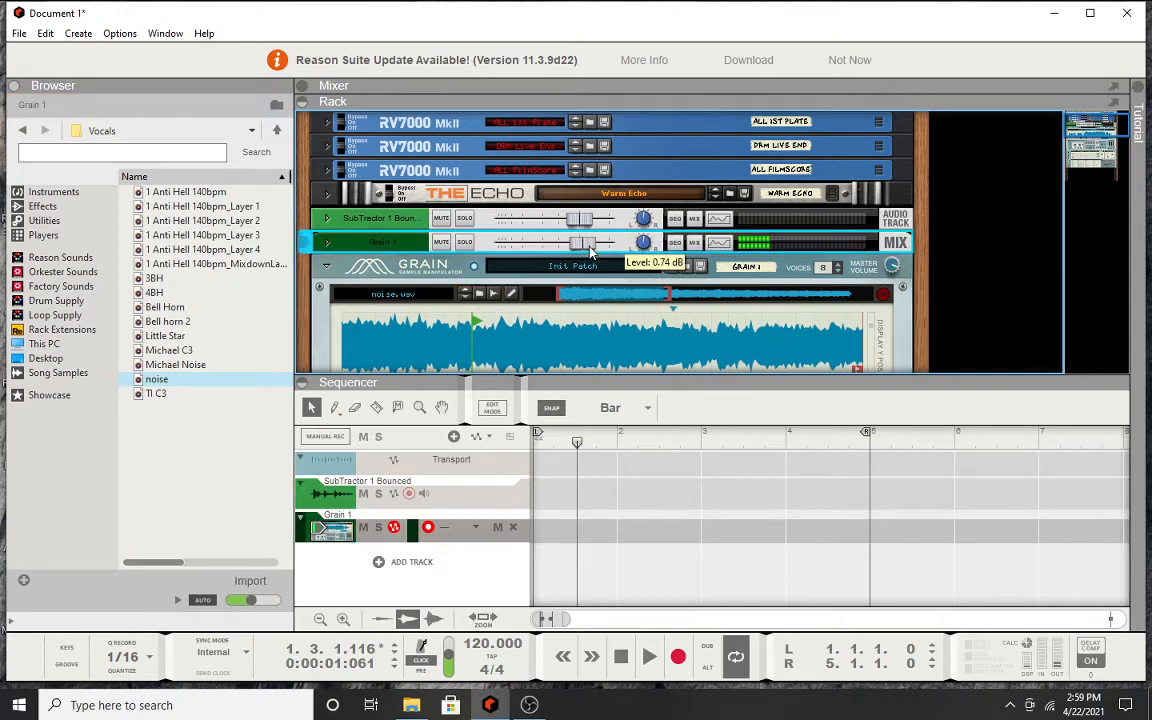
Lower the level of Grain's oscillator and try out different waveforms for it.
scroll(602, 273, "down", 5)
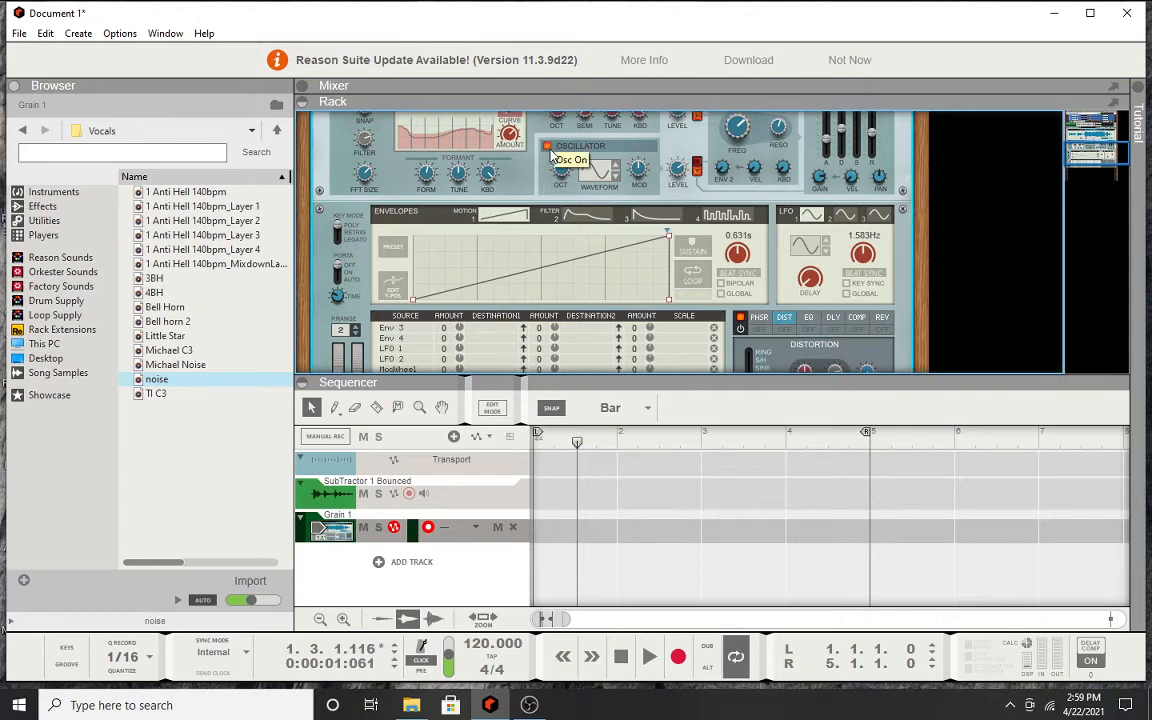
left_click_drag(676, 176, 676, 196)
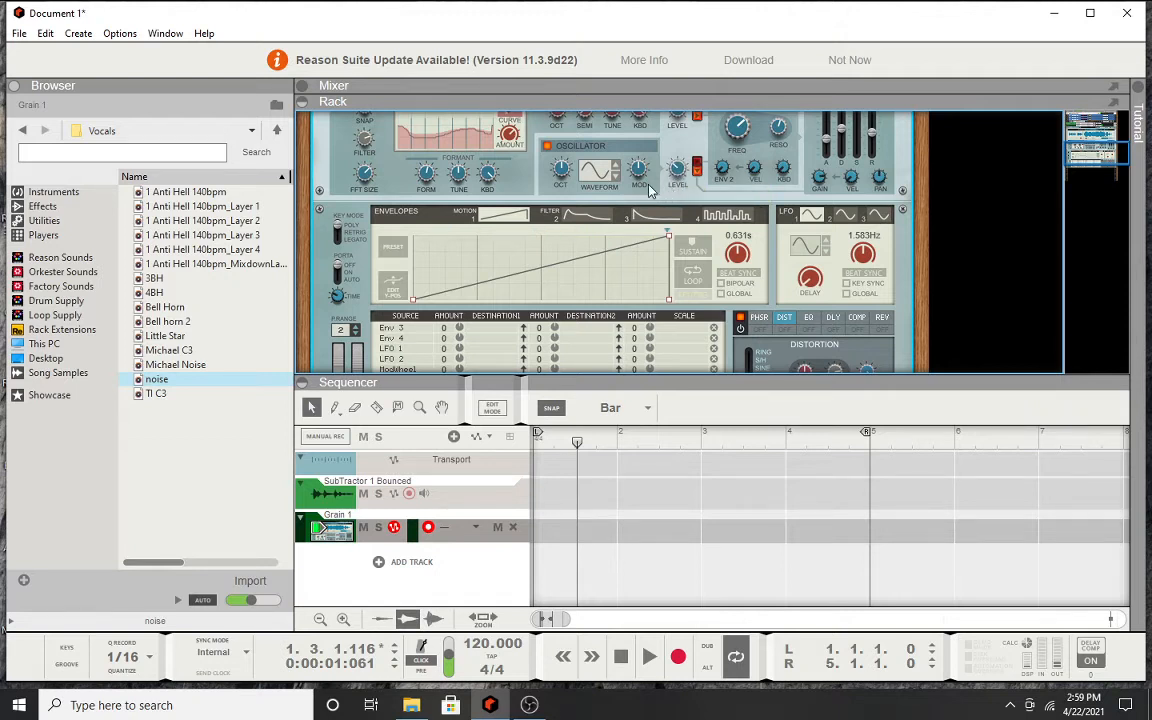
left_click(616, 171)
left_click(616, 171)
left_click(616, 177)
left_click(616, 177)
left_click_drag(678, 177, 676, 182)
Turn on Grain's reverb and delay effects and raise the delay amount.
scroll(870, 268, "down", 2)
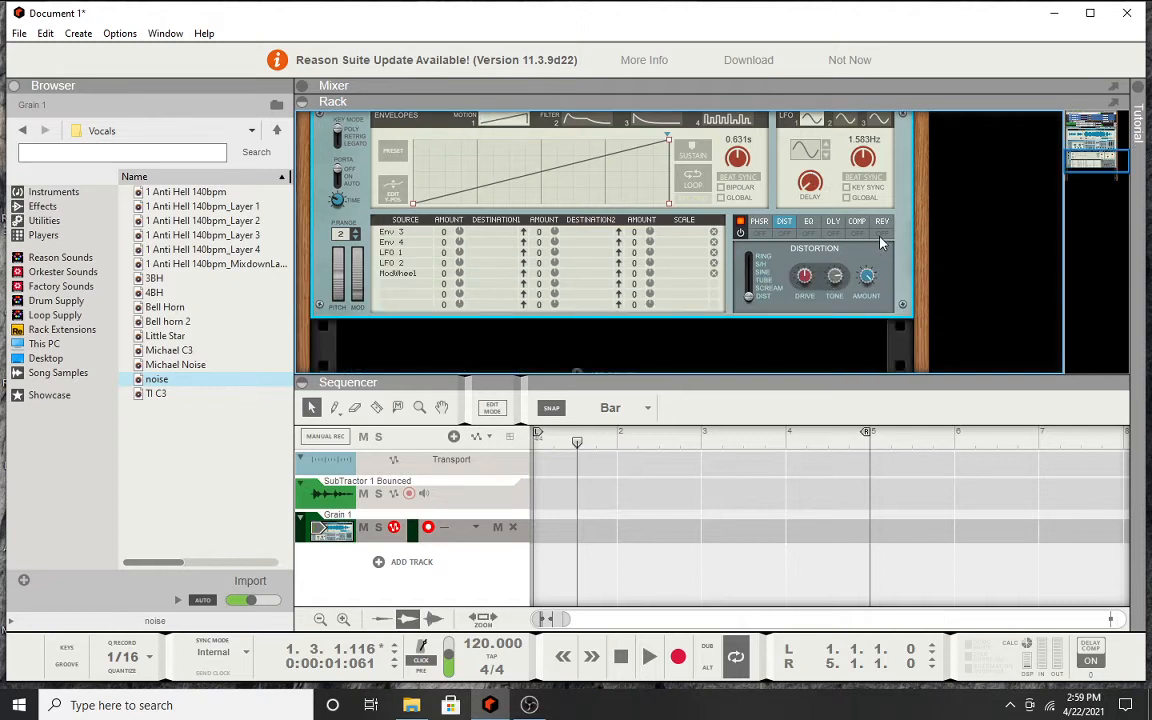
left_click(881, 234)
left_click(881, 221)
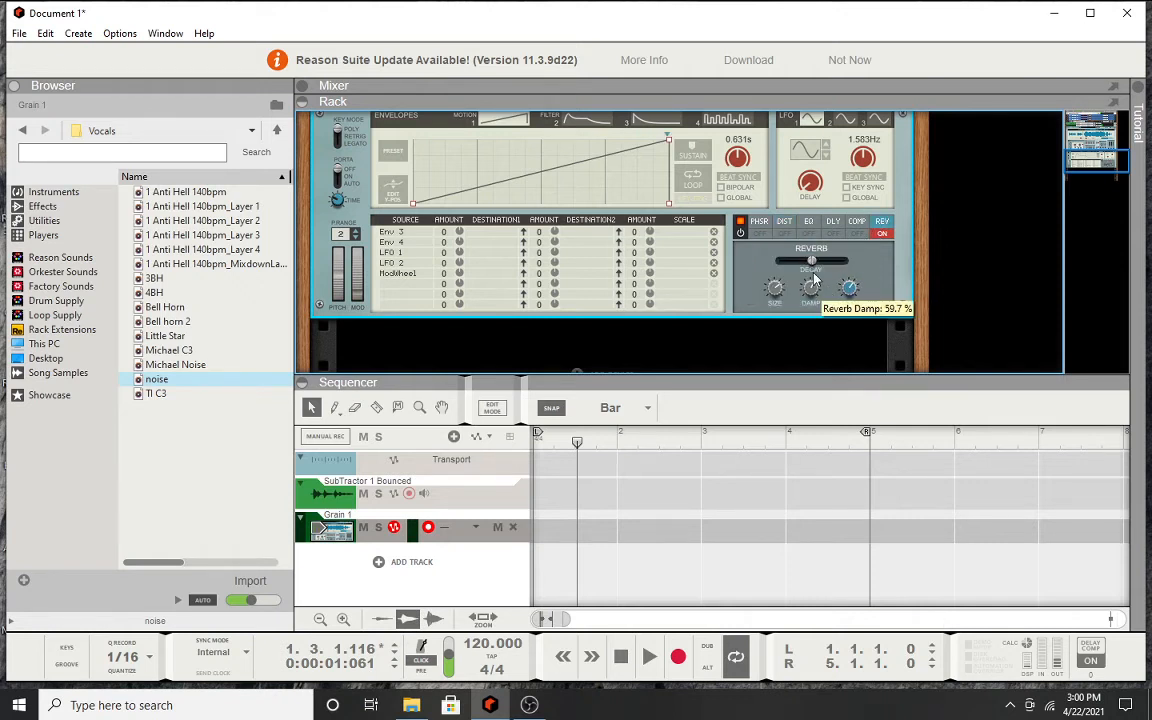
left_click(833, 222)
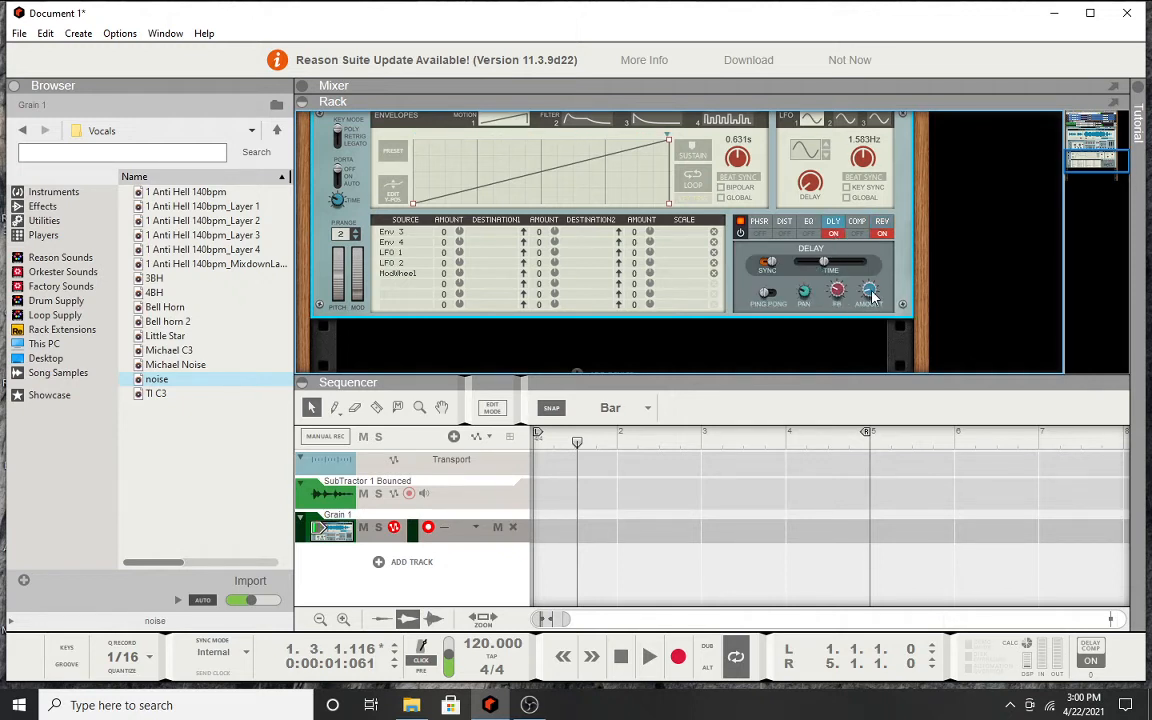
left_click_drag(870, 290, 875, 257)
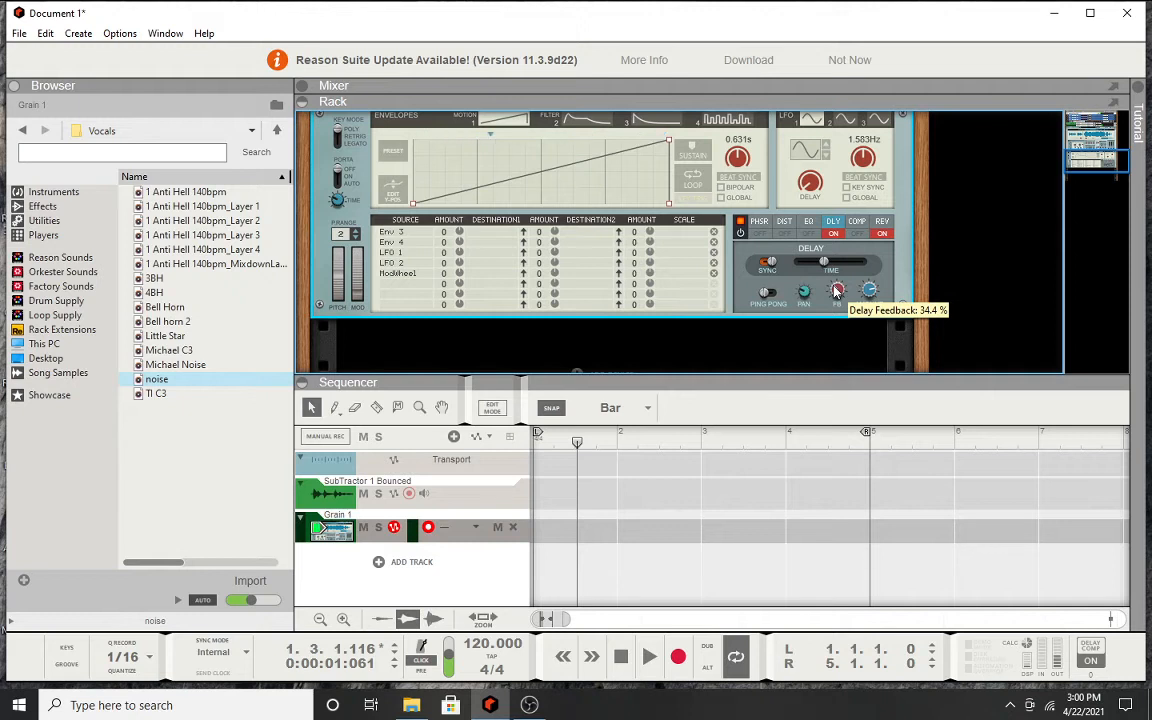
Enable ping-pong on the delay, then switch on the modulation effect in flanger mode and adjust its amount.
left_click(772, 294)
left_click(761, 233)
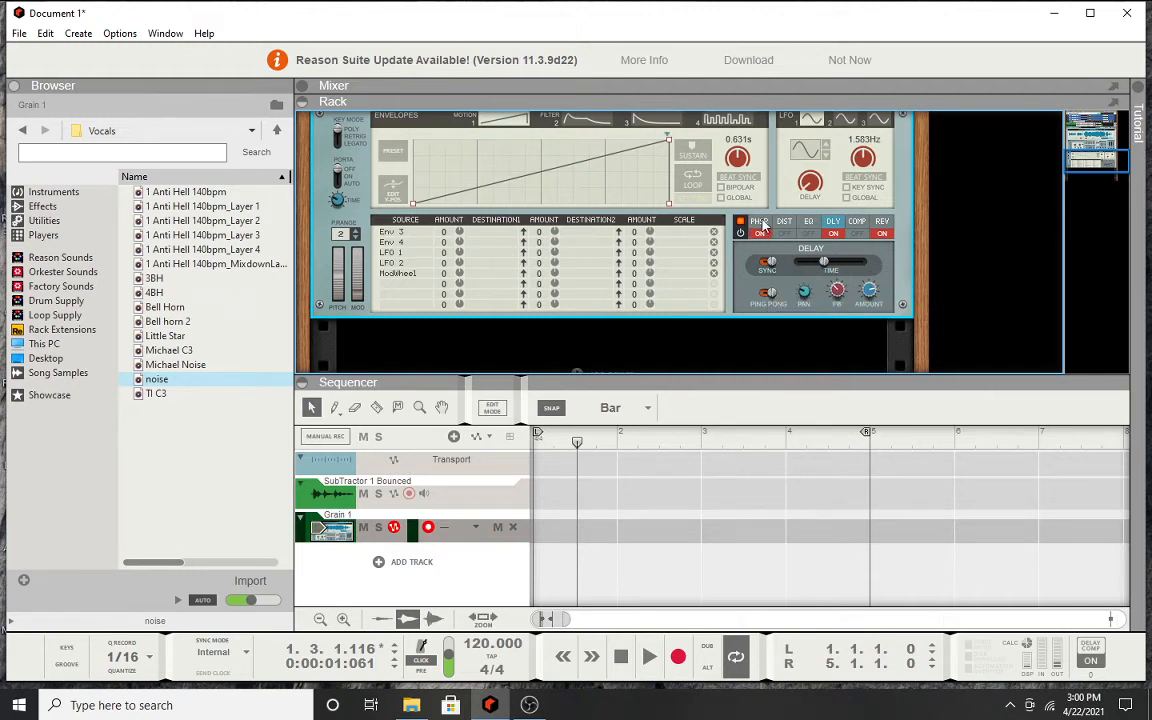
left_click(762, 225)
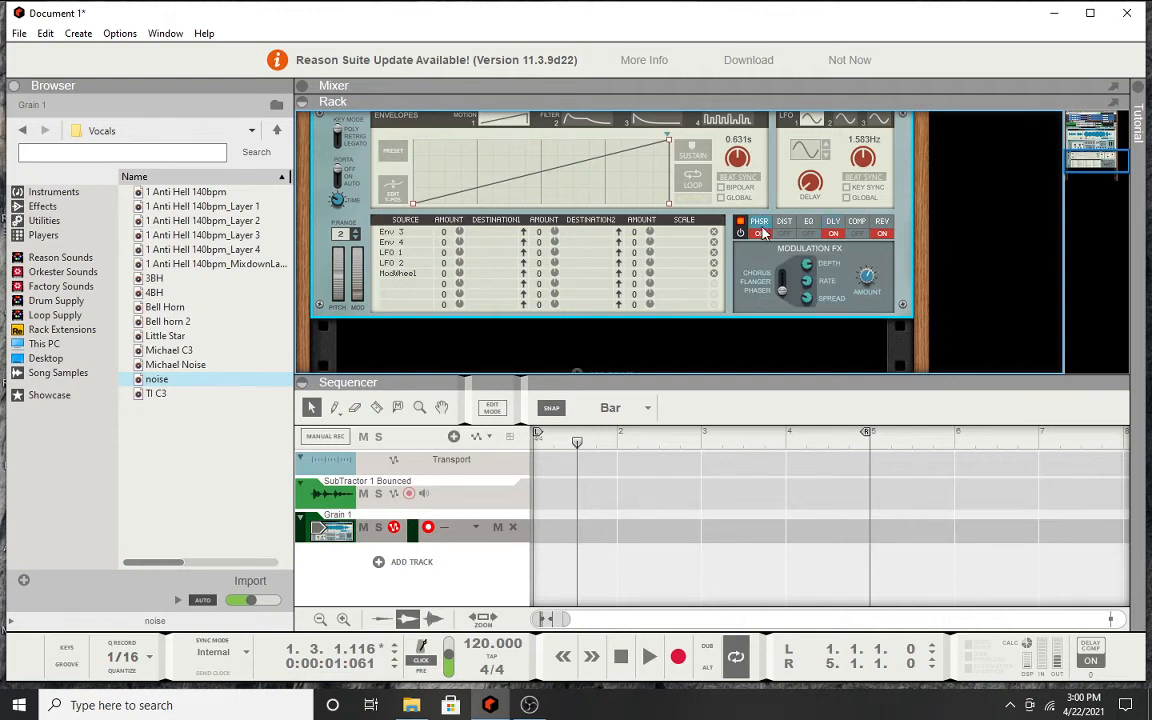
left_click_drag(783, 294, 782, 283)
left_click_drag(871, 284, 869, 305)
Review the reverb and delay settings, and set the Ladder filter frequency to 9.16 kHz.
left_click(882, 221)
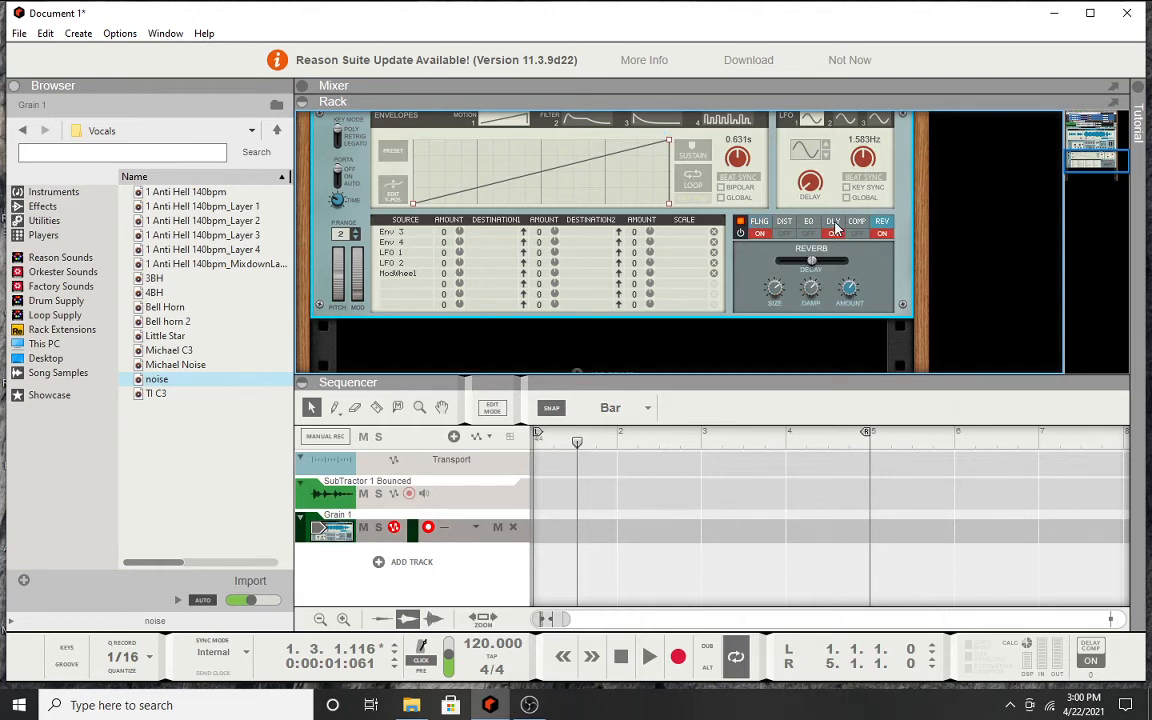
left_click(834, 222)
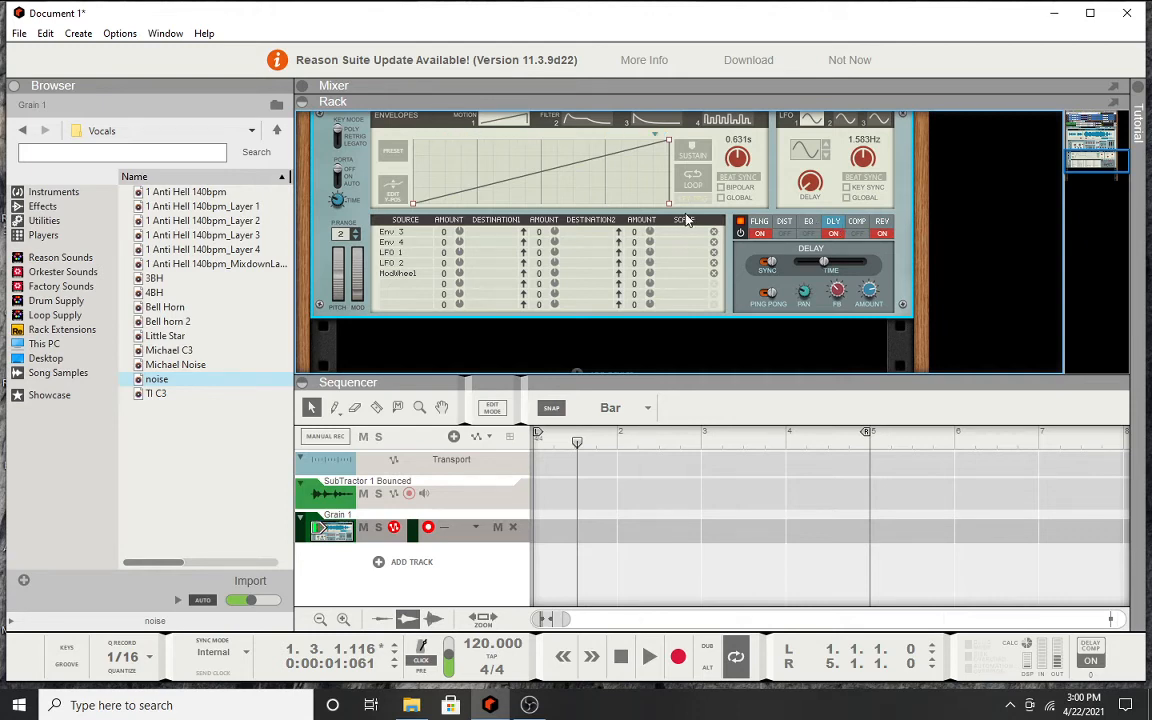
scroll(620, 198, "up", 3)
mouse_move(743, 176)
left_mouse_down()
mouse_move(743, 162)
mouse_move(743, 210)
mouse_move(750, 175)
left_mouse_up()
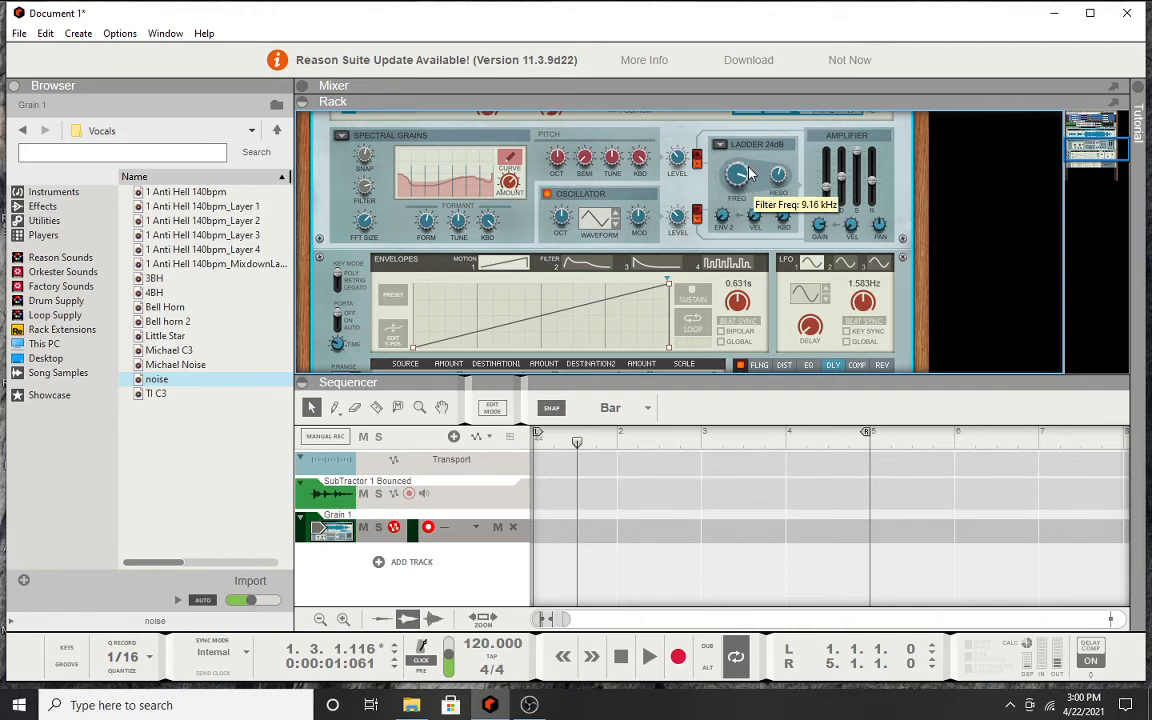
Assign the filter frequency as the first destination of LFO 1 in Grain's modulation matrix.
scroll(650, 255, "down", 3)
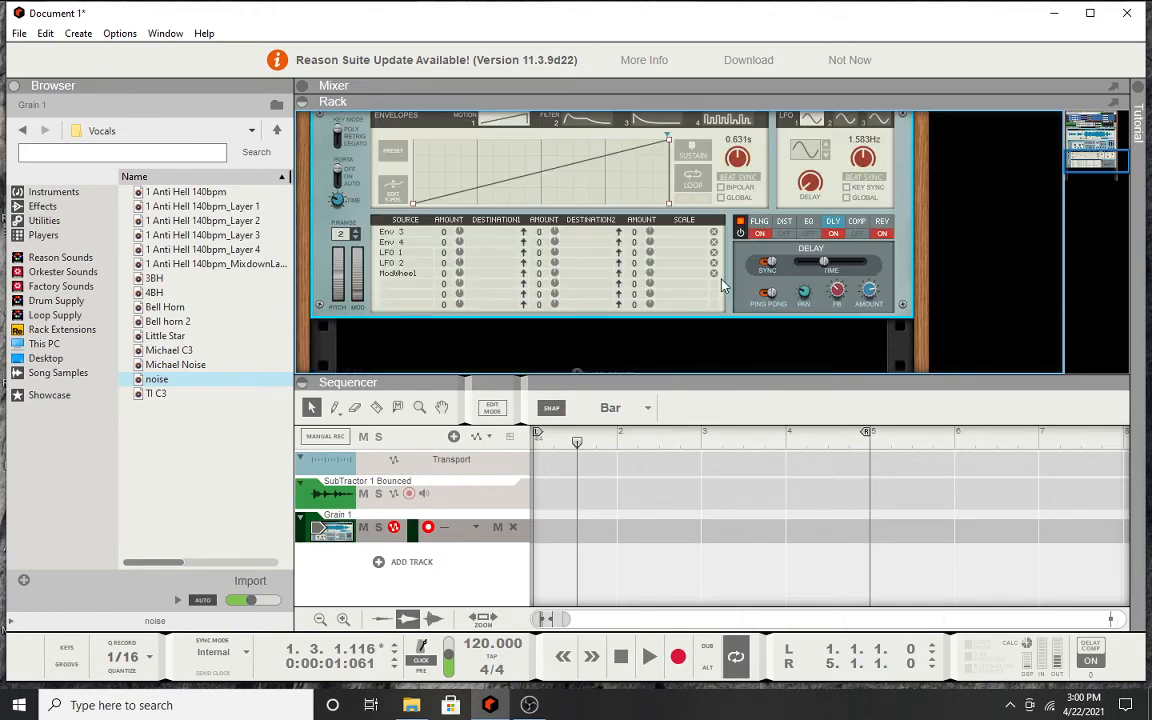
left_click(476, 259)
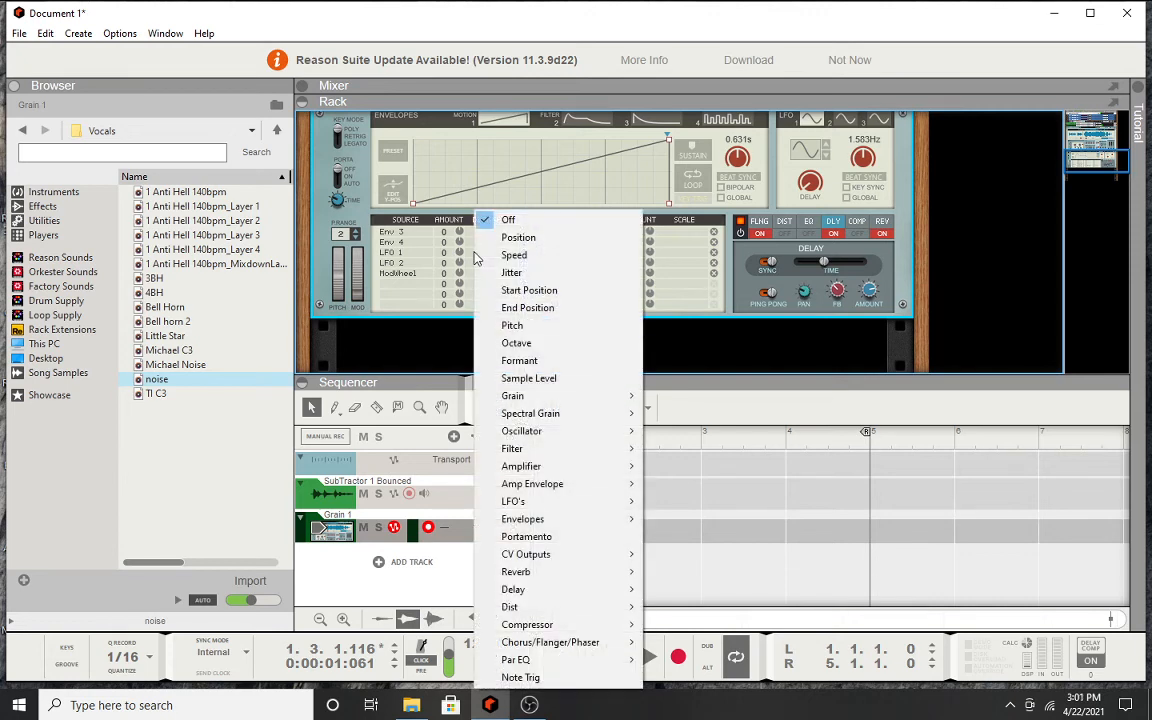
mouse_move(560, 449)
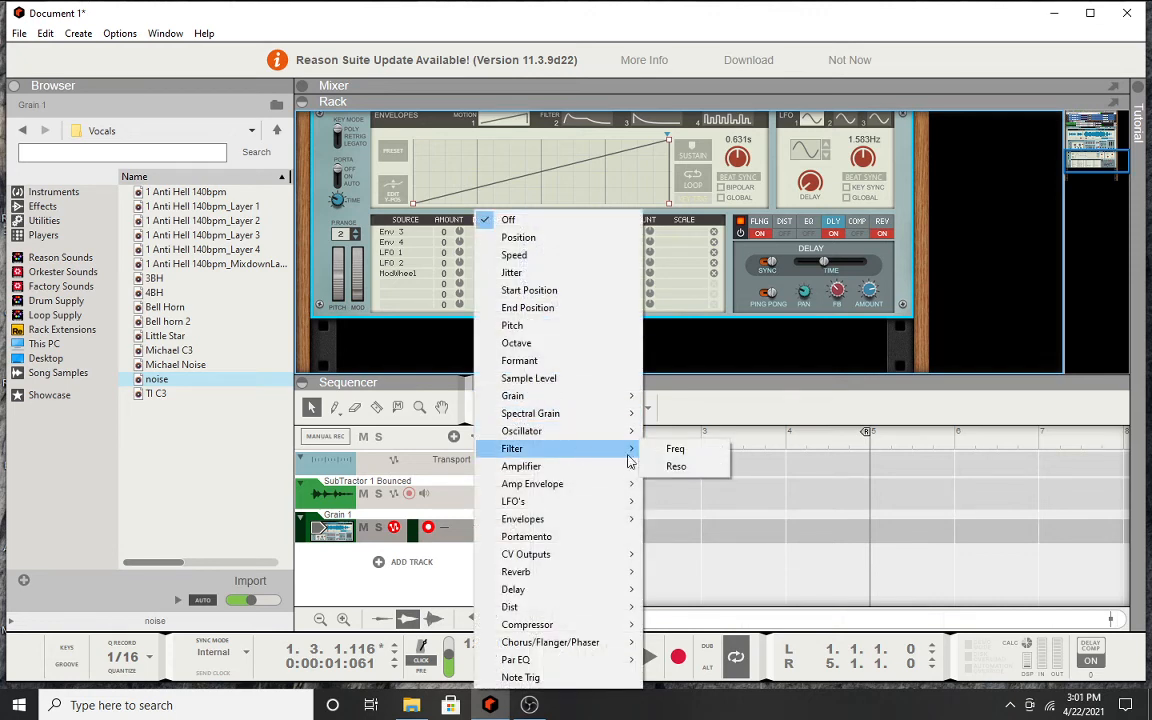
left_click(676, 449)
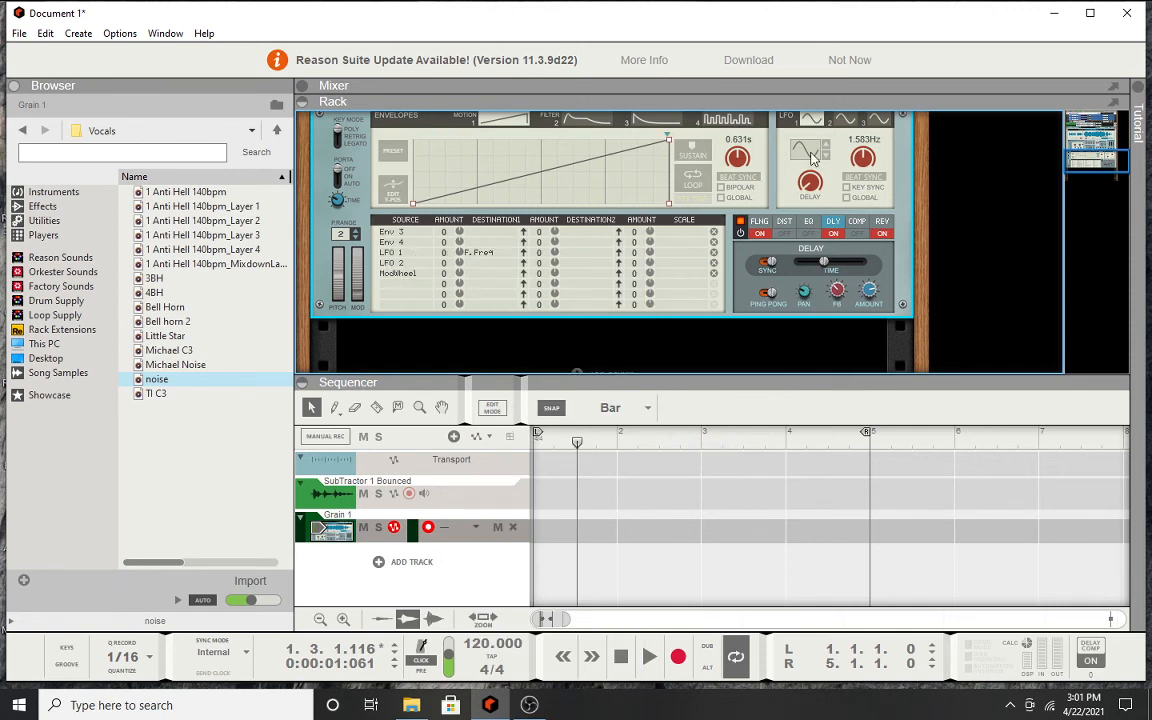
Slow LFO 1's rate to 0.445 Hz and raise its modulation amount on the filter frequency to 62.
left_click_drag(864, 162, 855, 200)
left_click_drag(452, 257, 456, 234)
scroll(631, 168, "up", 3)
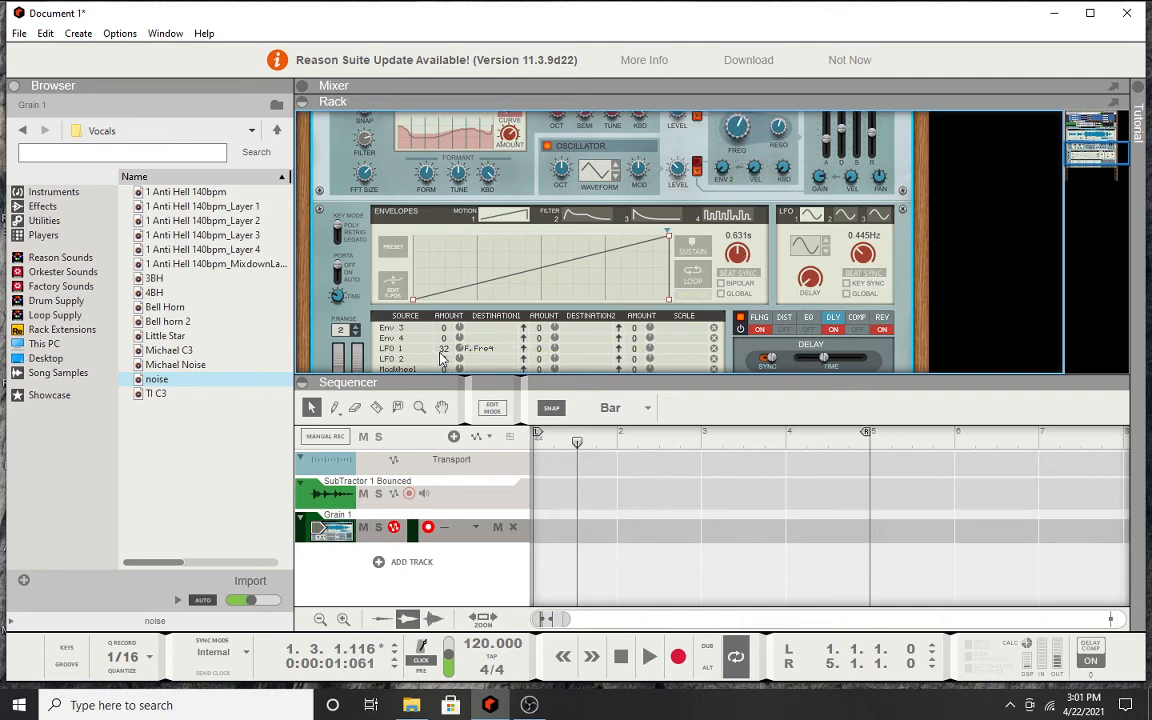
left_click_drag(453, 349, 462, 345)
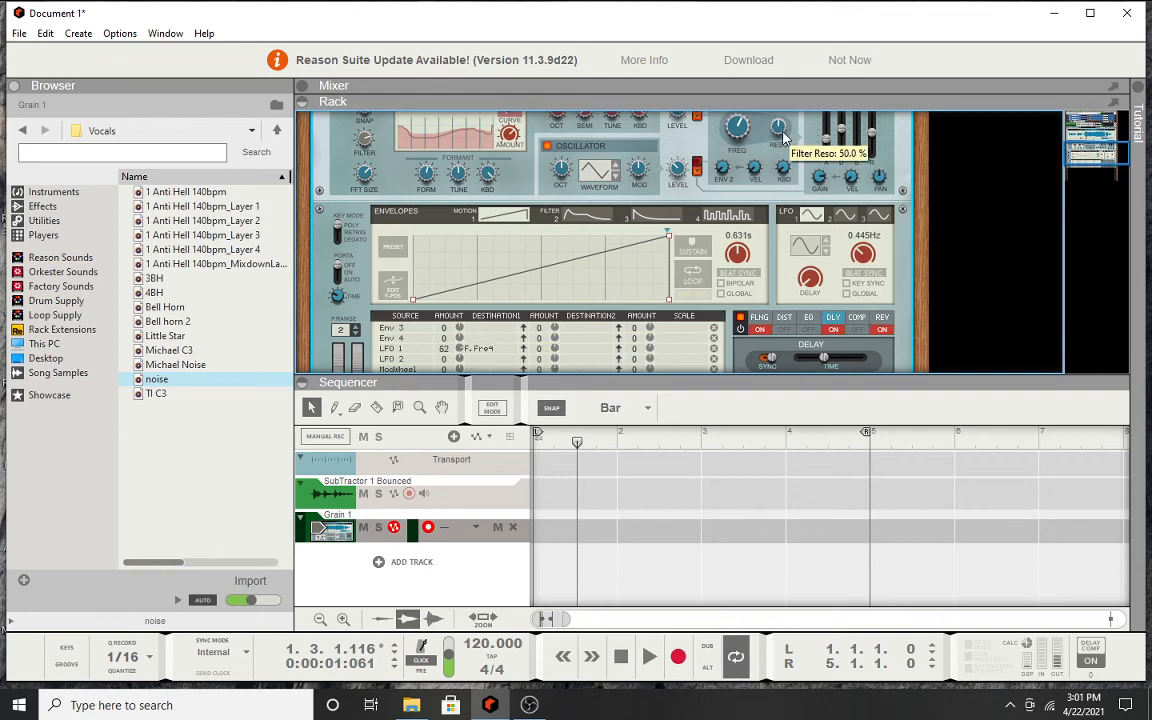
Lower the Ladder filter's resonance and speed up LFO 1's rate to 0.686 Hz.
mouse_move(784, 137)
left_mouse_down()
mouse_move(784, 118)
mouse_move(777, 142)
left_mouse_up()
left_click_drag(860, 250, 861, 237)
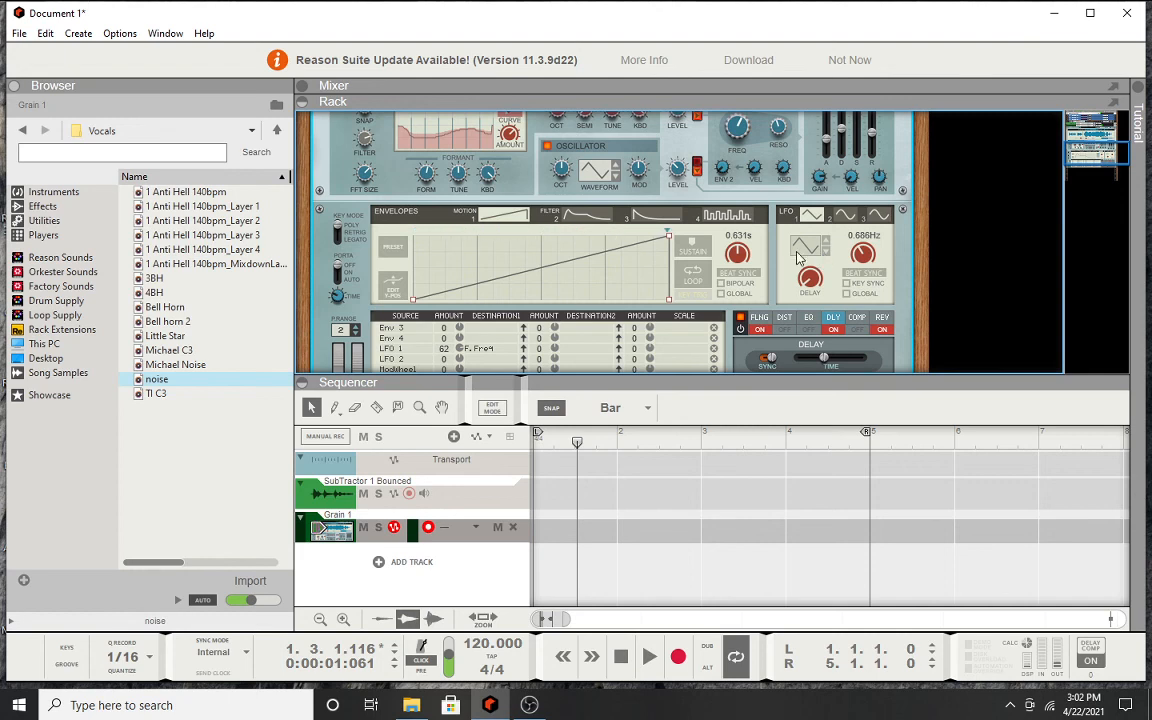
scroll(830, 230, "up", 3)
scroll(830, 230, "down", 2)
scroll(830, 228, "up", 4)
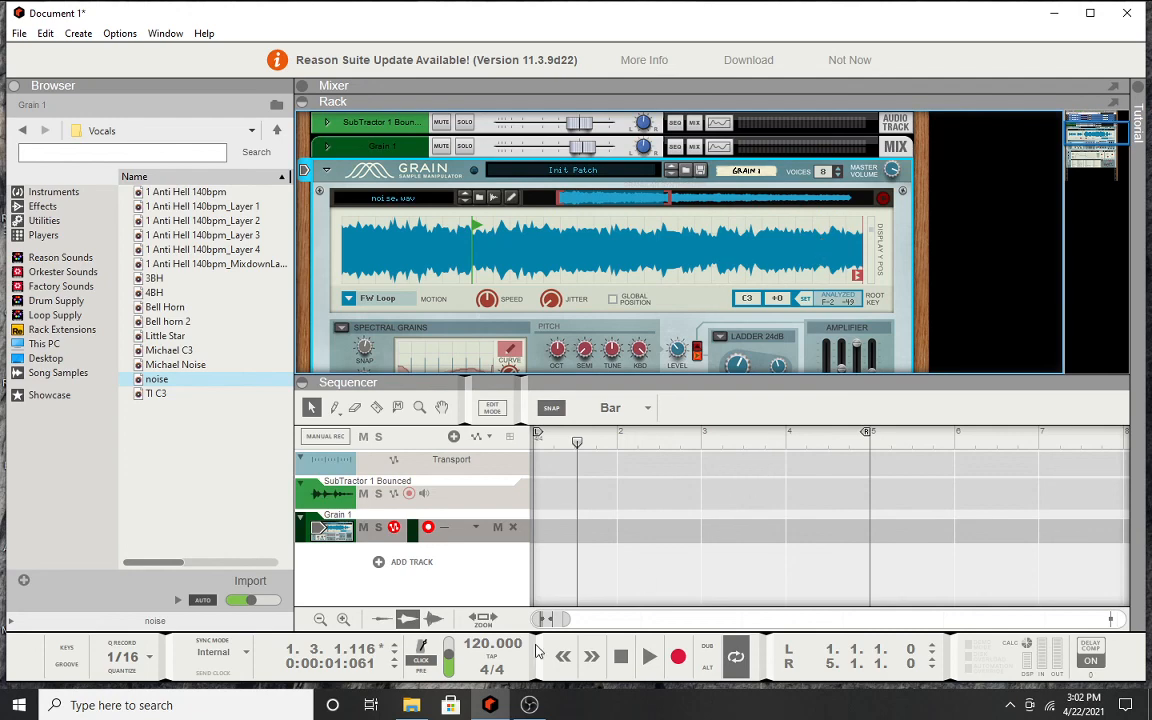
left_click(531, 706)
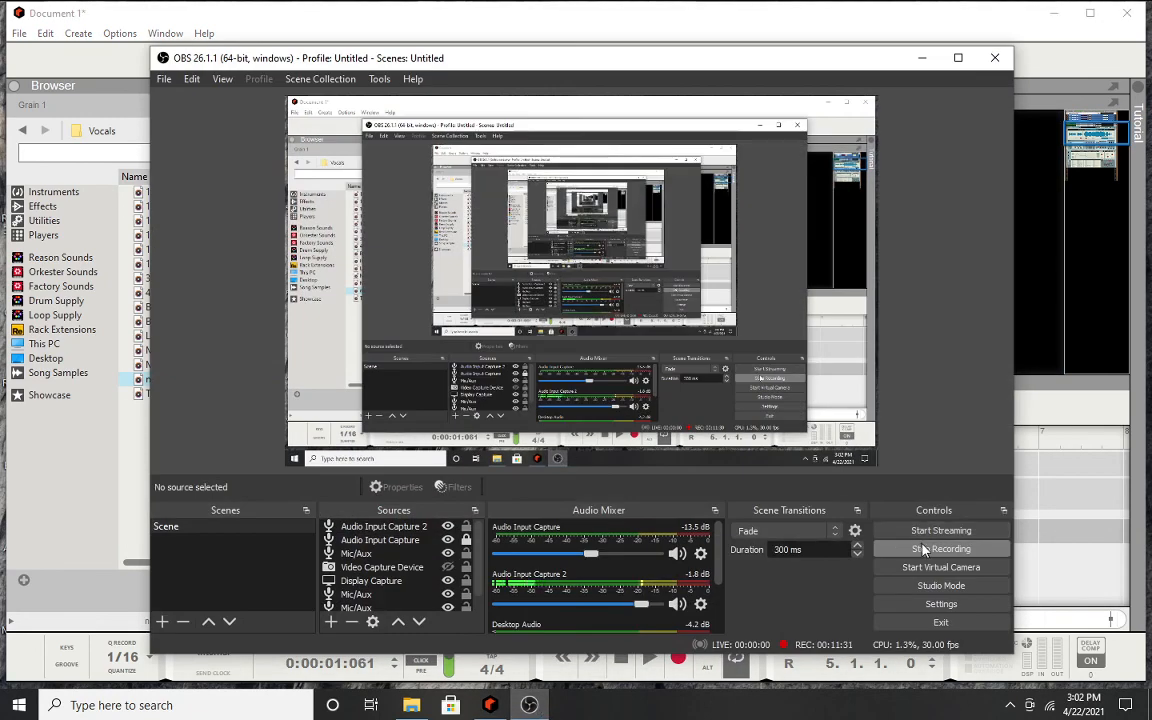